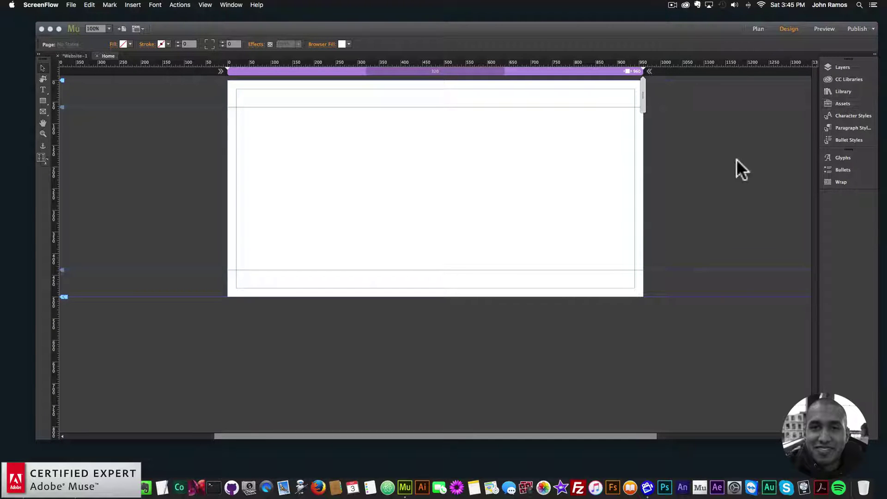
Open the Library panel and search it for vp2
click(841, 89)
click(840, 91)
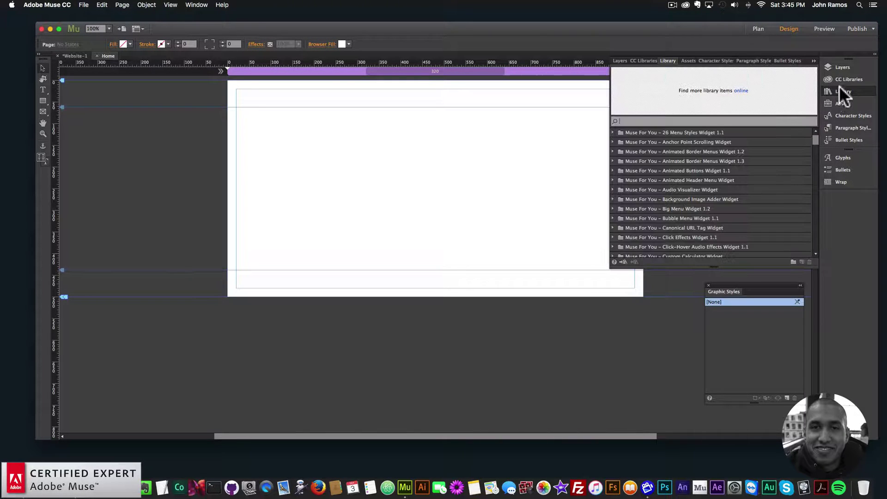
click(196, 5)
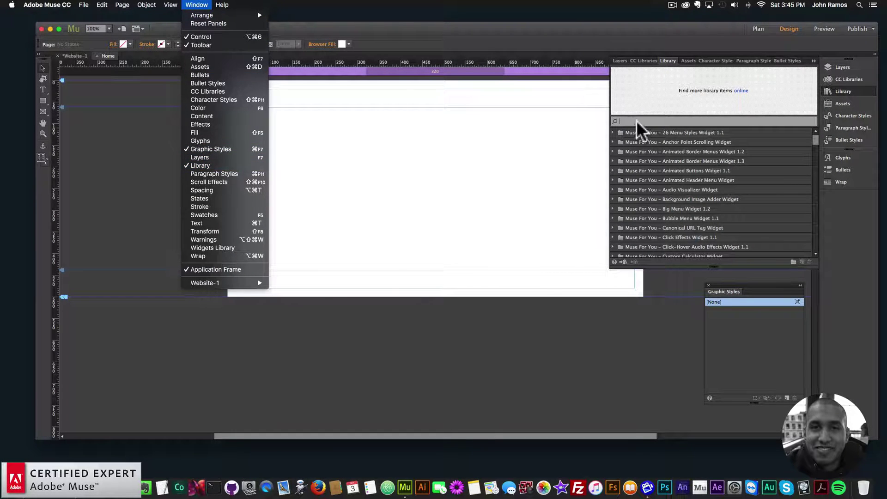
click(657, 120)
text(vp2)
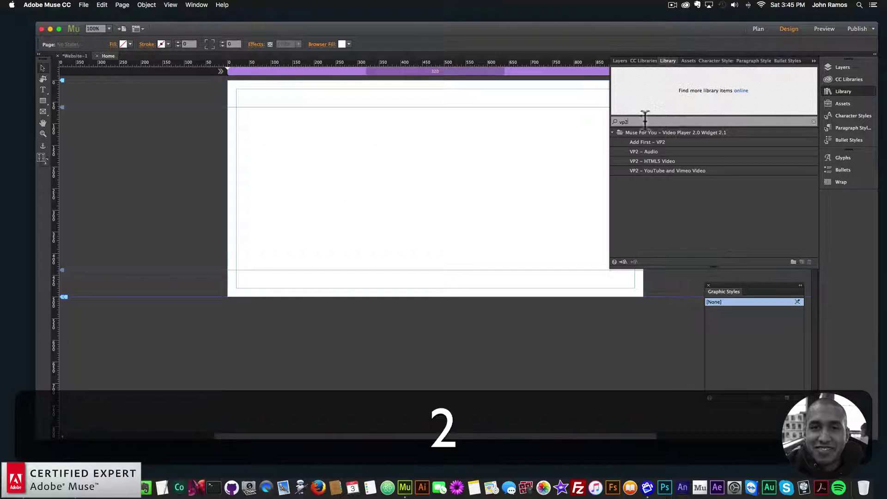
Place Add First – VP2 and a VP2 – HTML5 Video player centred on the Home page
drag(640, 139, 215, 95)
click(647, 161)
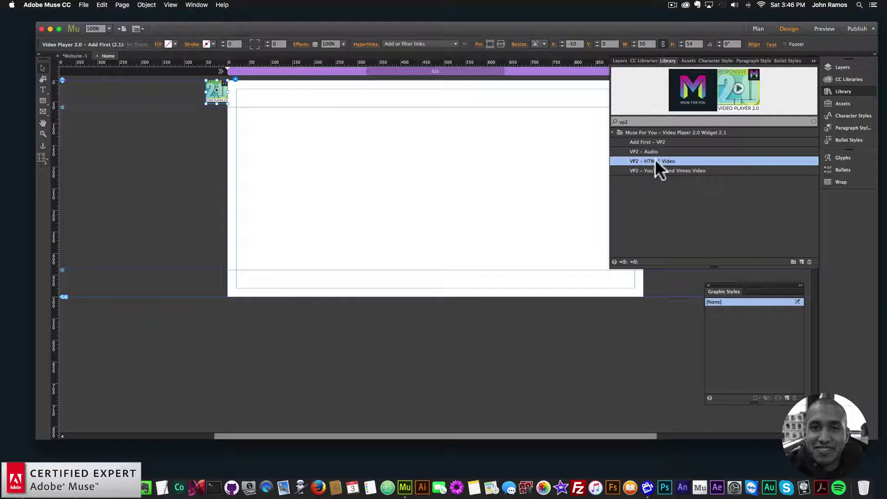
drag(655, 159, 372, 130)
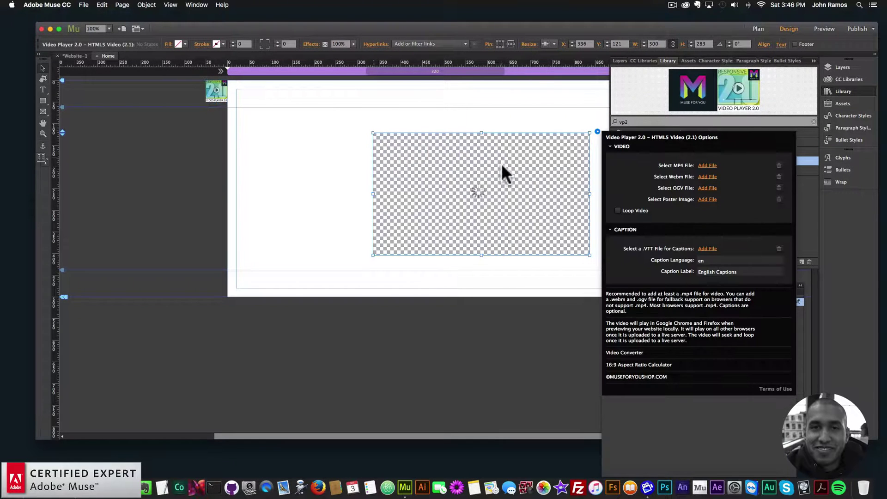
drag(501, 170, 484, 185)
click(847, 87)
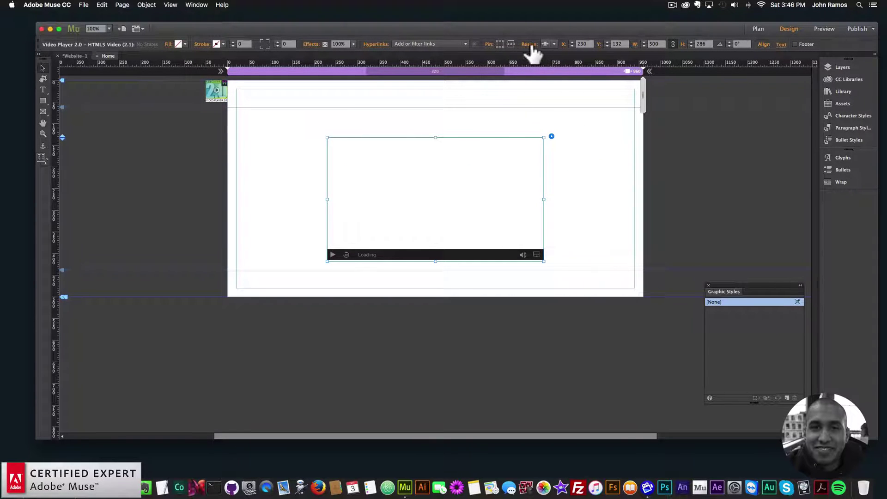
Check the resize options and review the Add First widget's settings
click(553, 43)
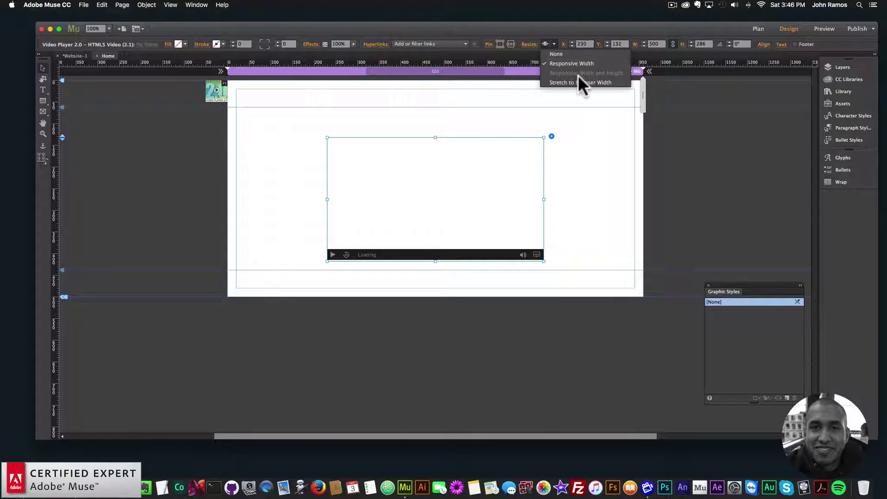
click(218, 92)
click(235, 80)
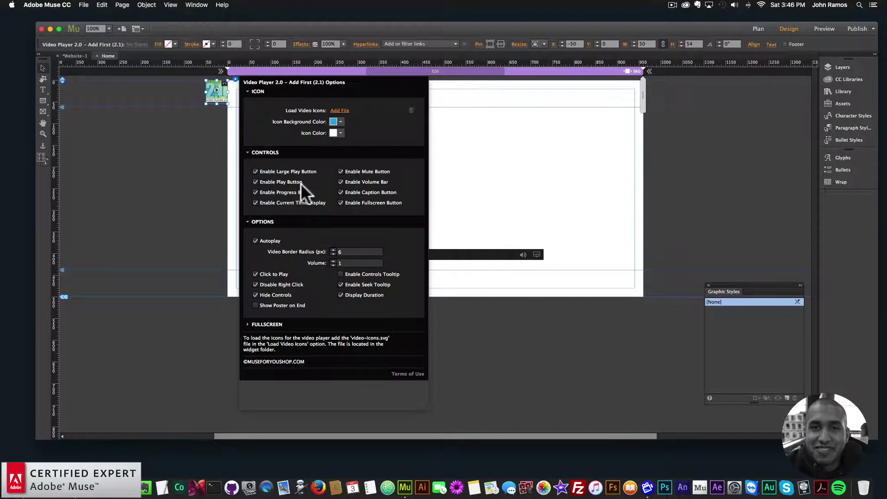
click(580, 196)
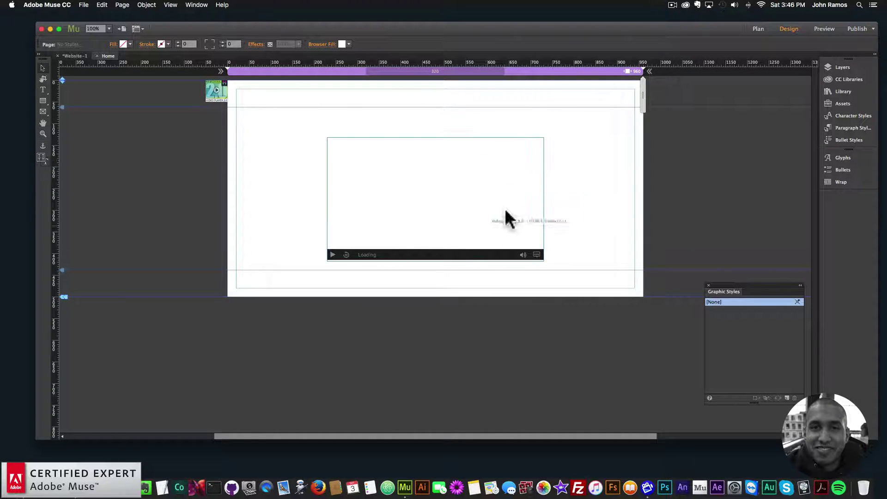
Keep the HTML5 video player's resize behaviour at Responsive Width
click(472, 181)
click(555, 42)
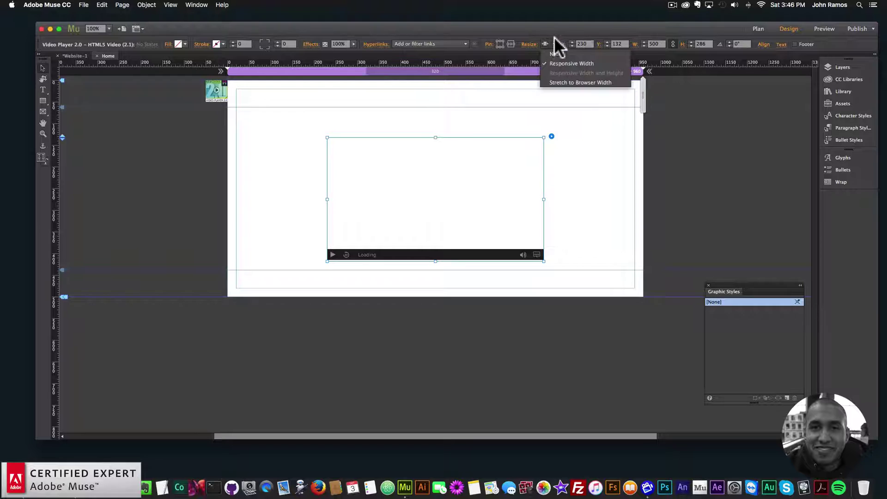
click(554, 41)
click(554, 43)
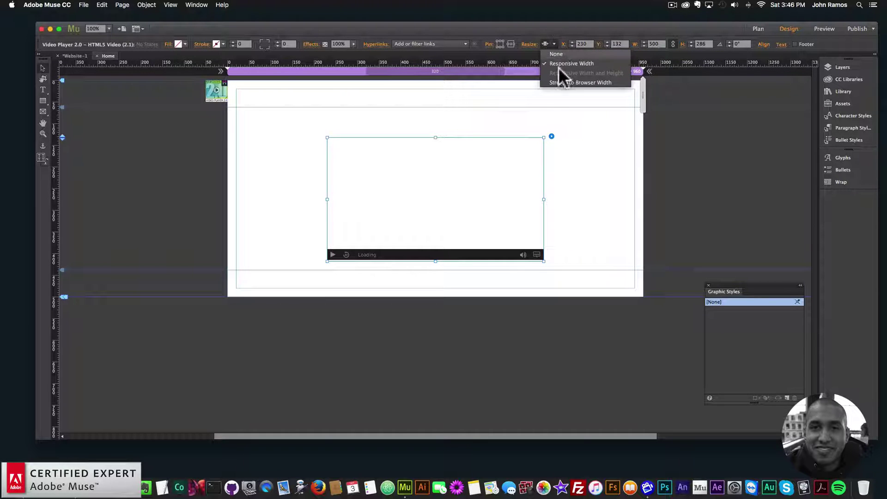
click(558, 68)
Set the player's MP4 source to the MadeInLadakh-HD_2 video from the video-4 folder
click(552, 136)
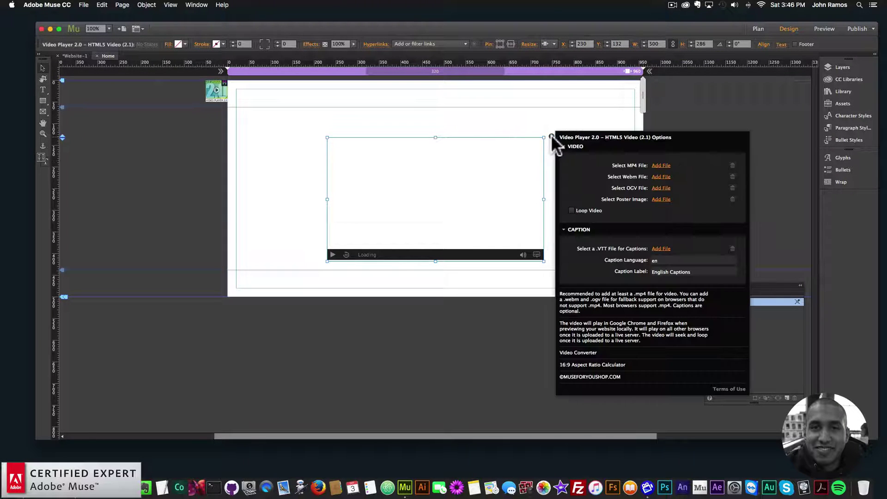
click(662, 165)
click(423, 135)
double_click(423, 135)
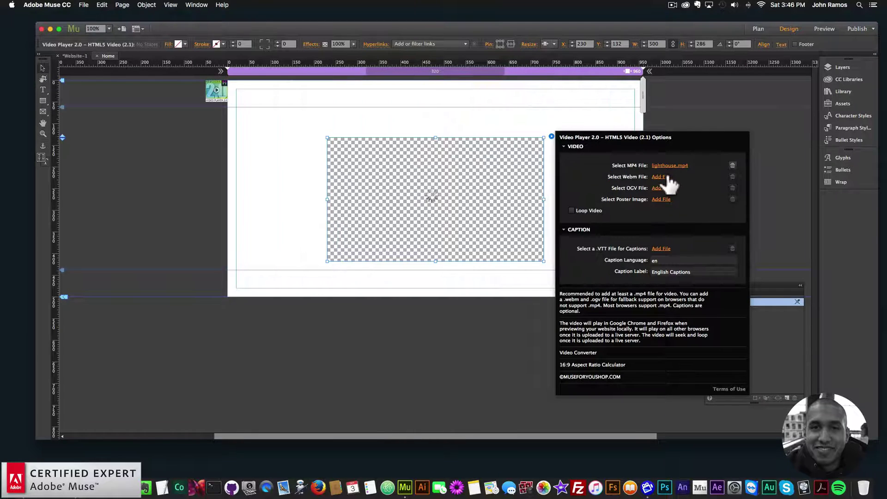
click(661, 177)
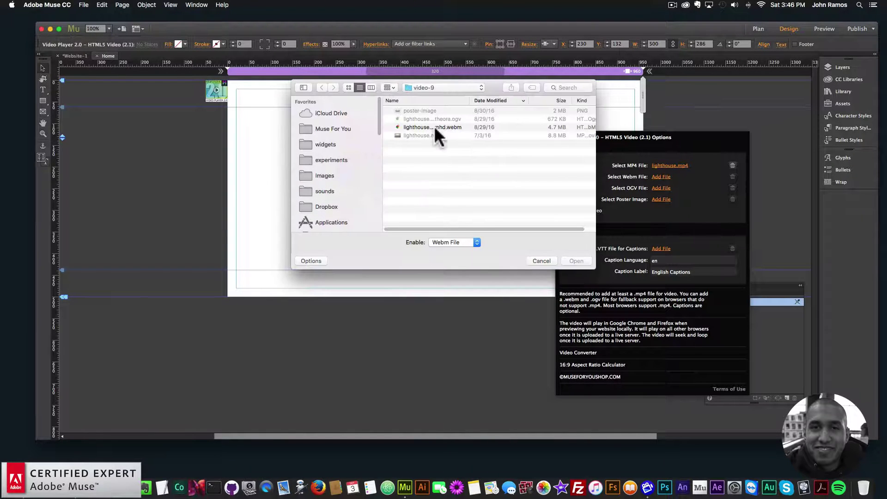
click(555, 260)
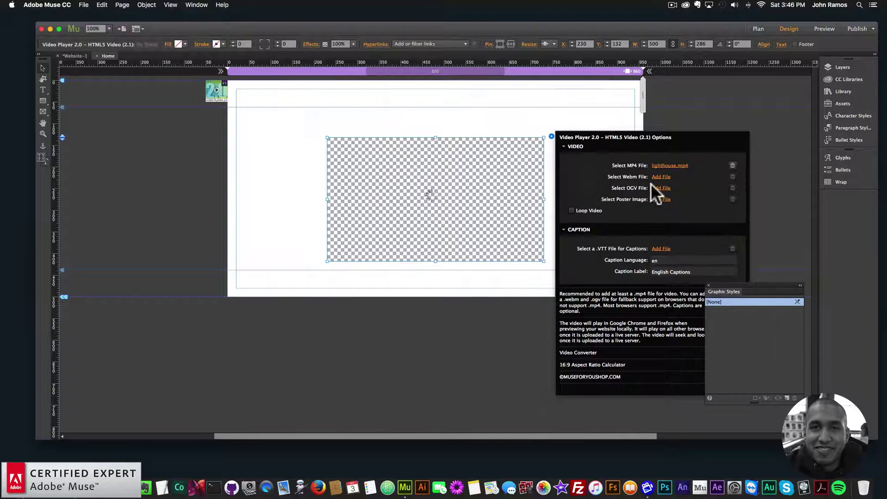
click(665, 165)
click(435, 88)
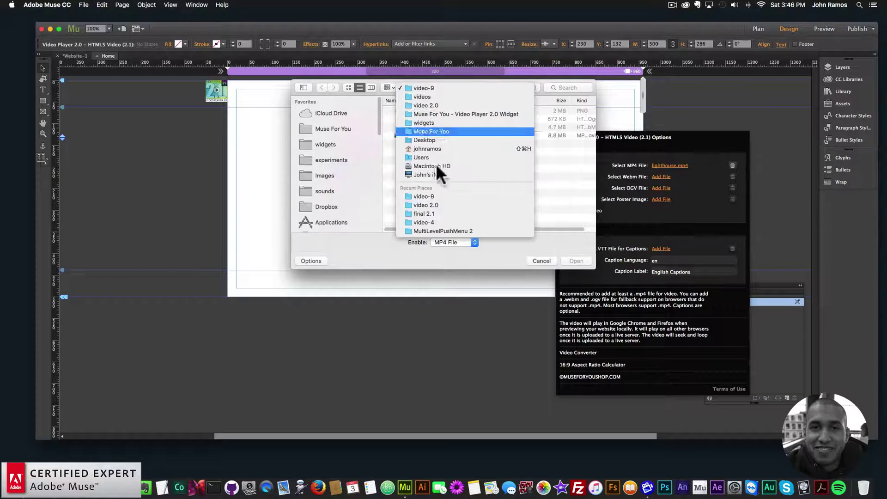
click(432, 222)
click(426, 135)
double_click(426, 135)
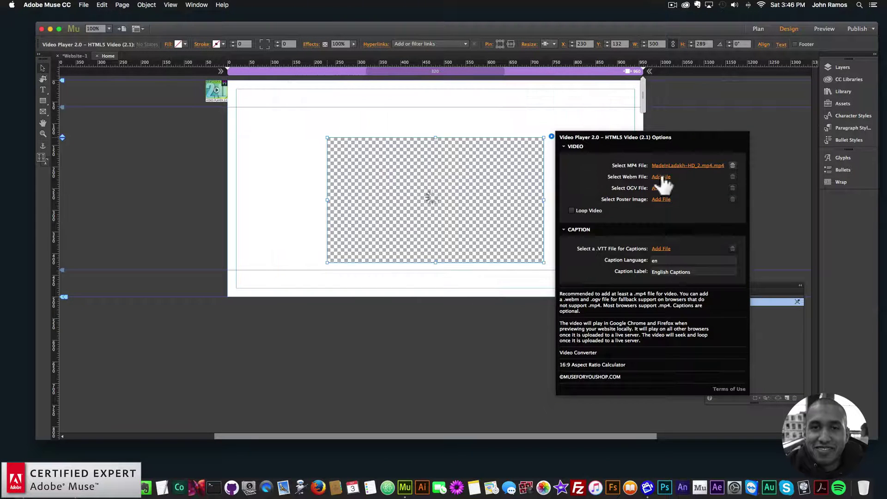
Add the MadeInLadakh-HD_2 .ogg file as OGV source and a screenshot as poster image
click(661, 177)
key(Escape)
click(661, 188)
double_click(431, 126)
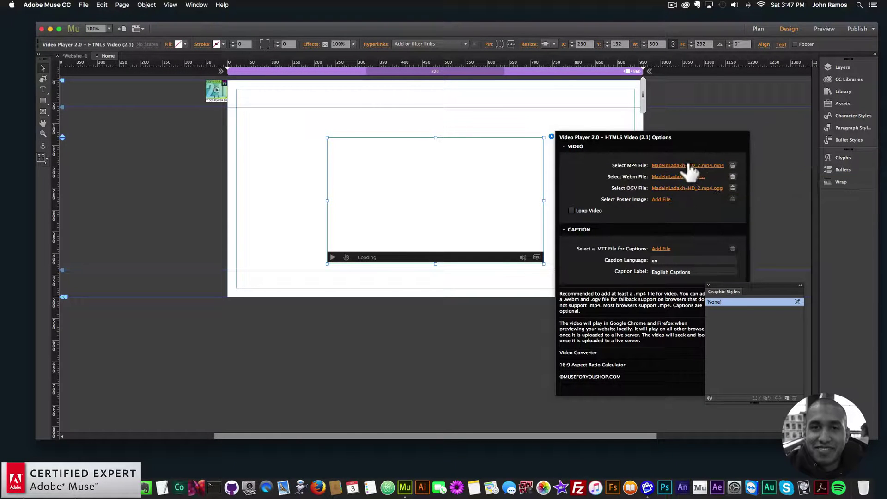
click(664, 199)
double_click(429, 107)
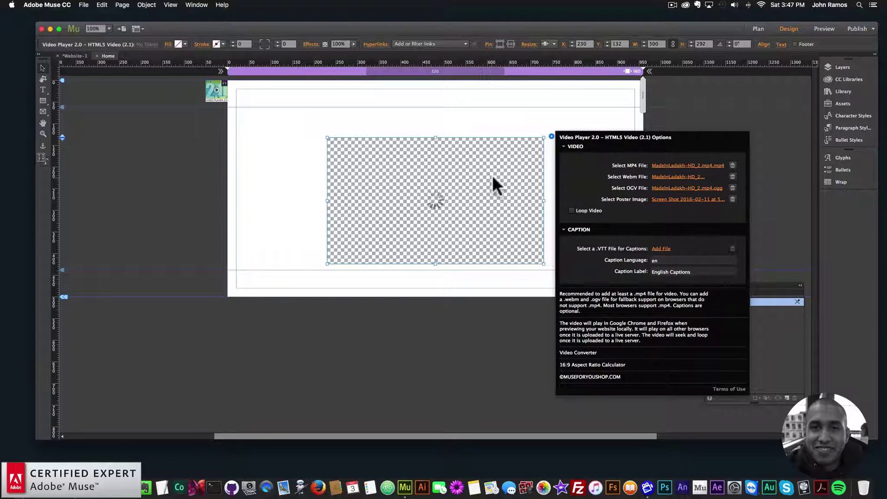
Move the video player up to Y 103, keeping Responsive Width resizing
click(452, 192)
drag(451, 192, 442, 188)
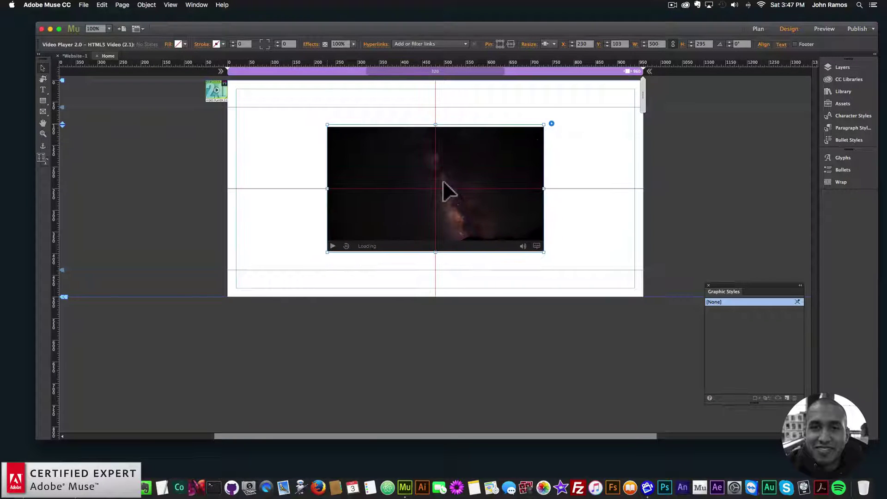
click(556, 41)
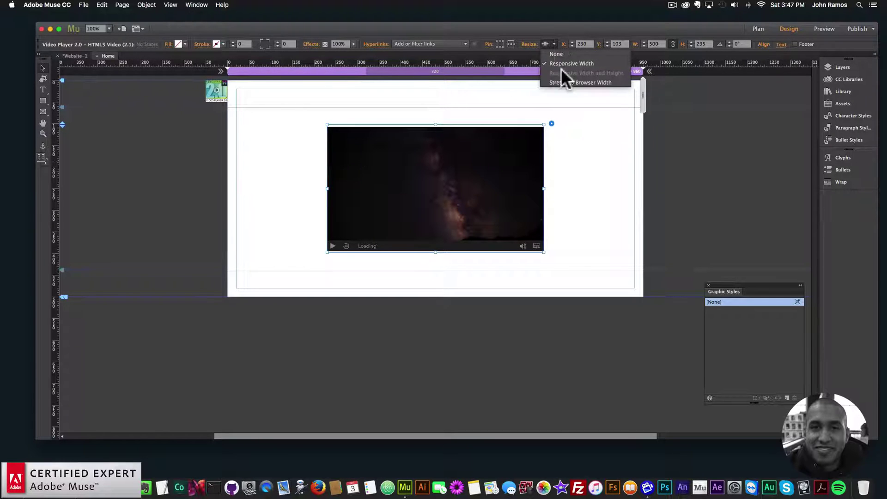
click(573, 213)
Preview the page in Chrome and narrow the browser window to test scaling
click(212, 103)
click(37, 5)
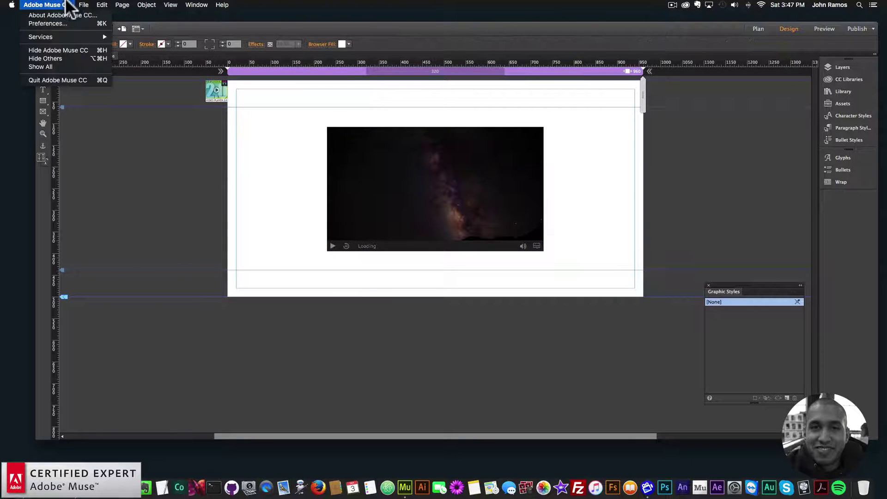
click(117, 142)
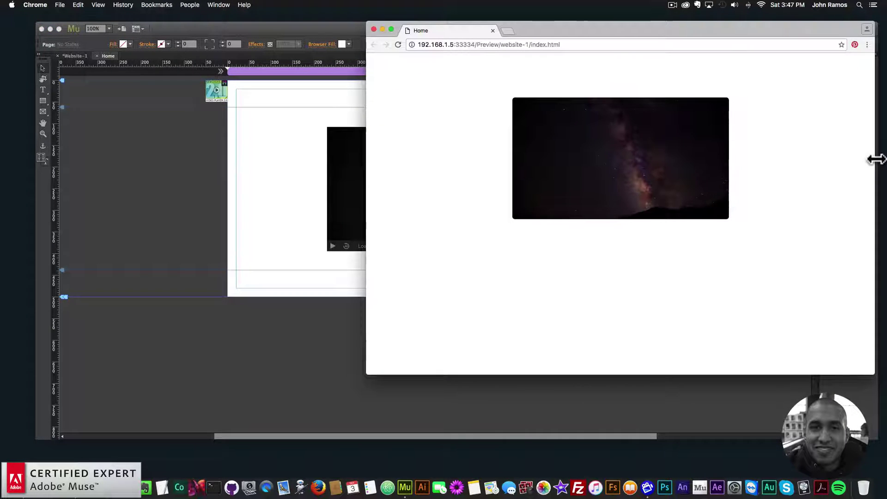
drag(875, 159, 783, 157)
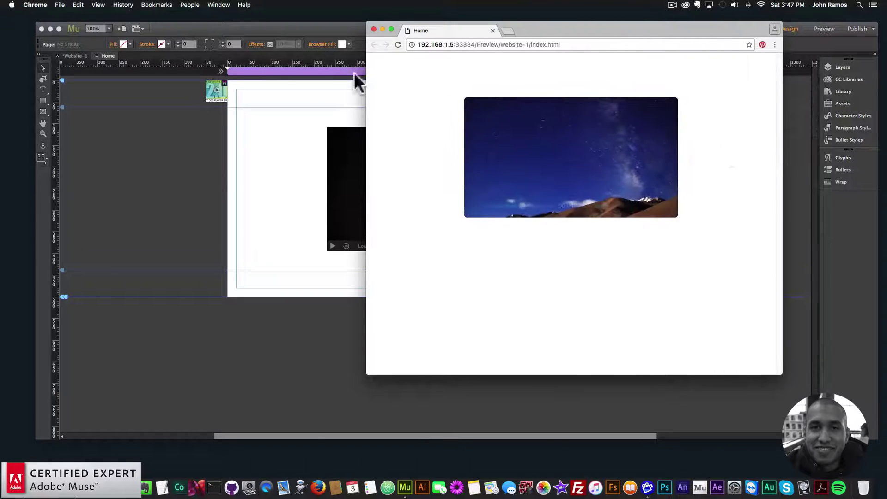
Widen the video player to 692, re-centre it, and preview again in Chrome
click(386, 172)
drag(544, 189, 498, 174)
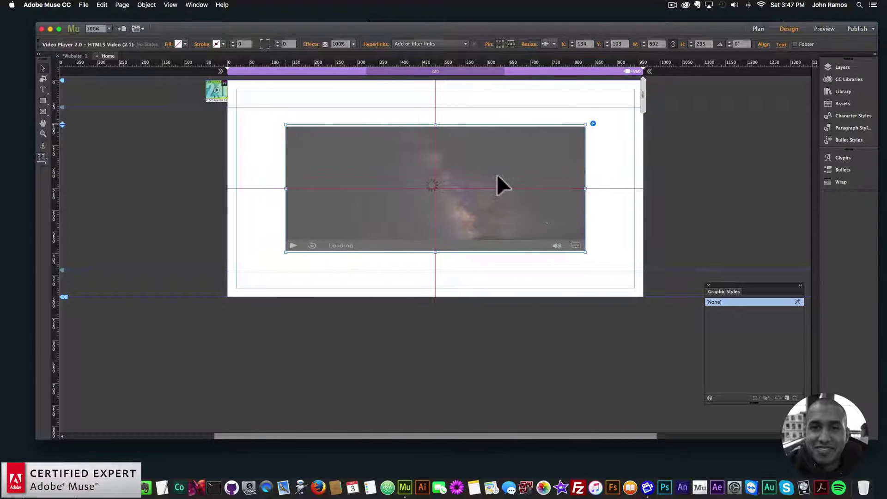
click(84, 5)
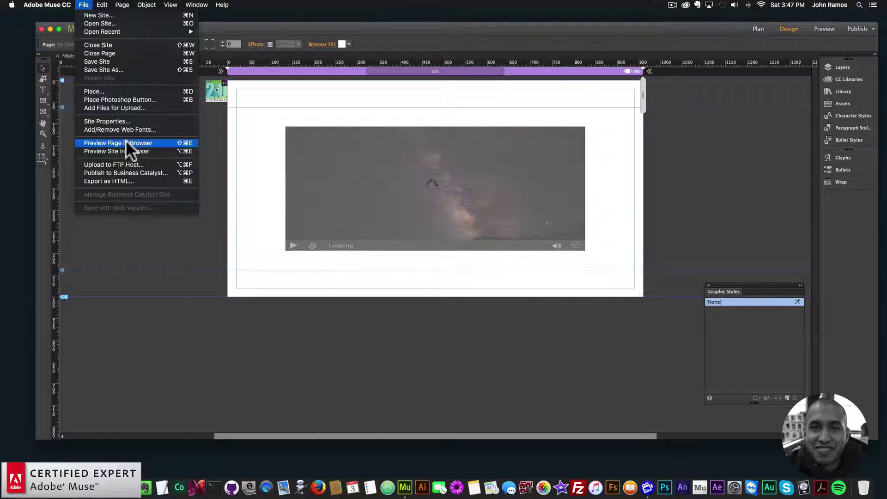
click(126, 141)
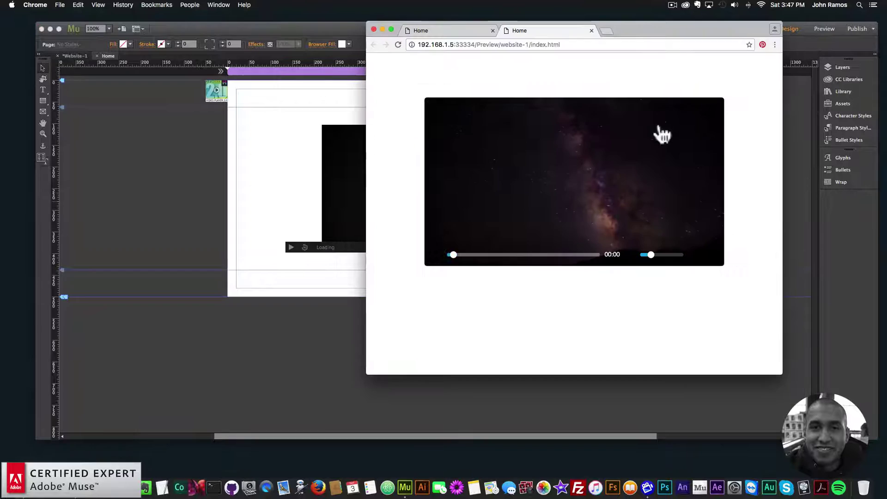
drag(782, 163, 796, 141)
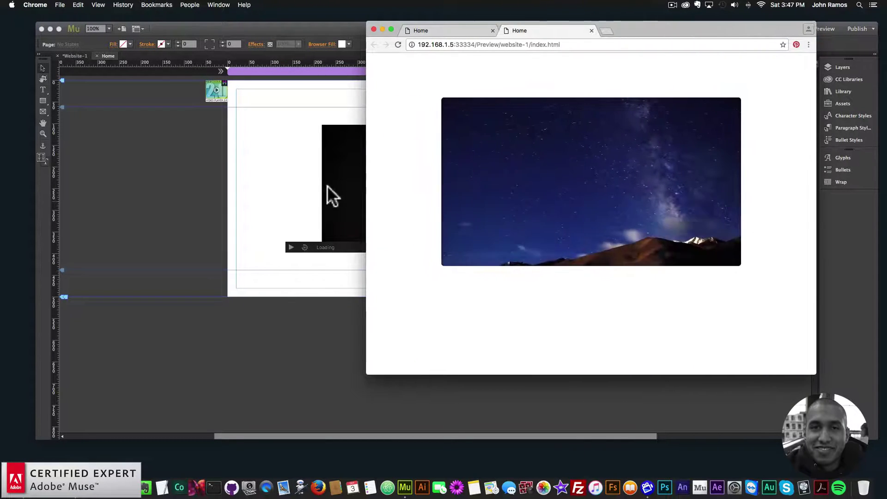
Paste a duplicate of the video player below the original
click(327, 194)
click(406, 188)
key(super+v)
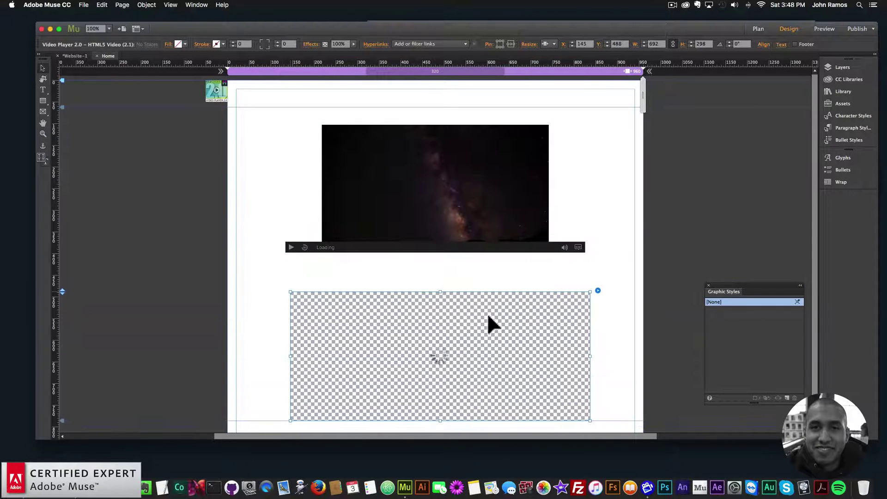
Set the second player's MP4 source to lighthouse.mp4 from the video-9 folder
click(593, 290)
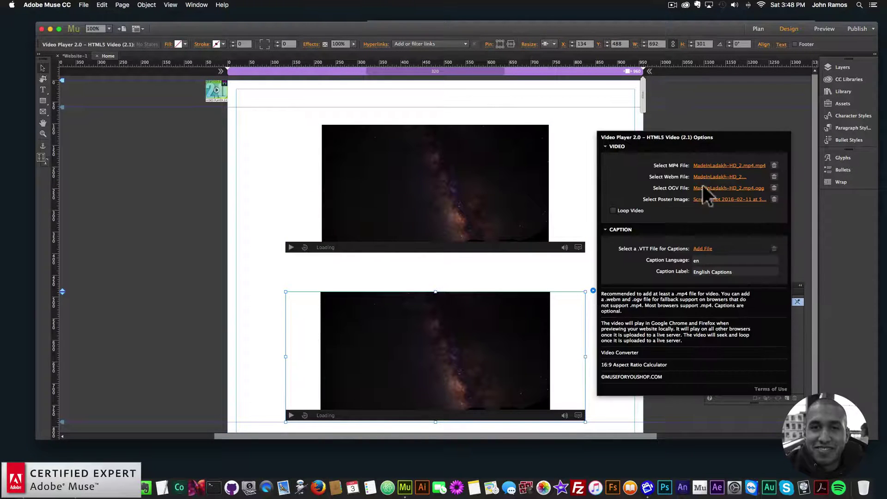
click(707, 166)
click(428, 89)
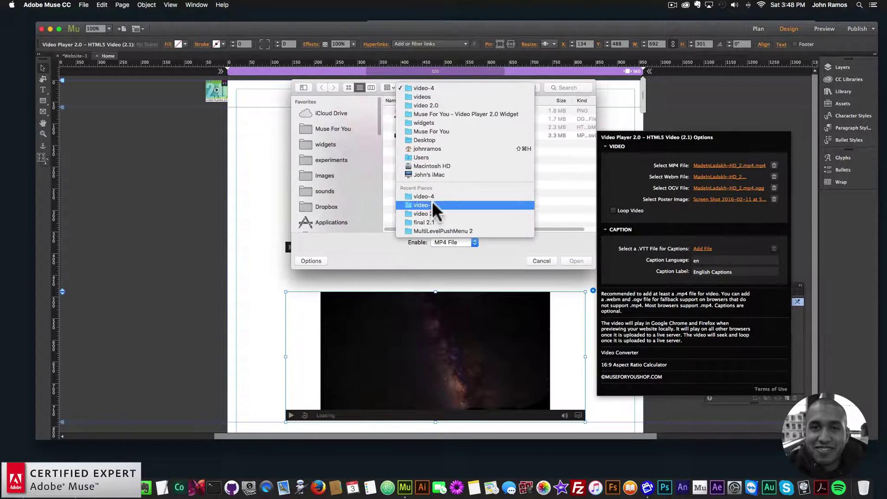
click(430, 205)
click(426, 135)
double_click(425, 135)
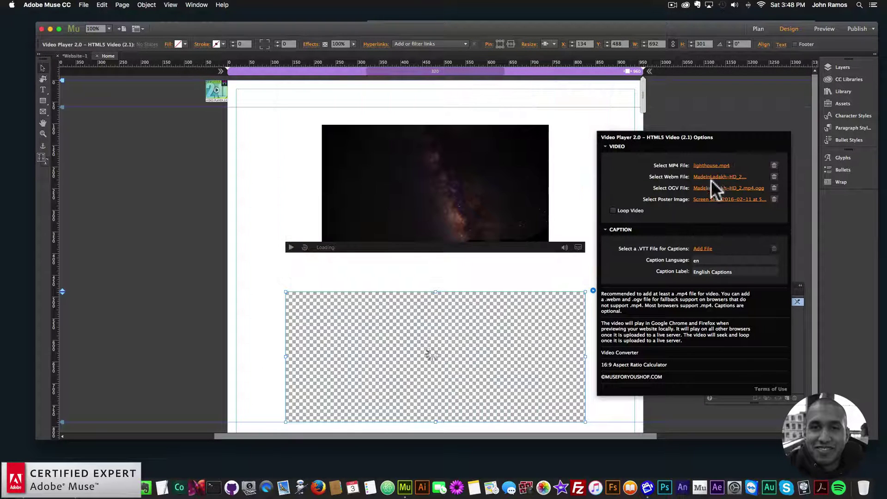
Add lighthouse.webmhd.webm, the theora .ogv file and poster-image.png to the second player
click(714, 177)
double_click(423, 127)
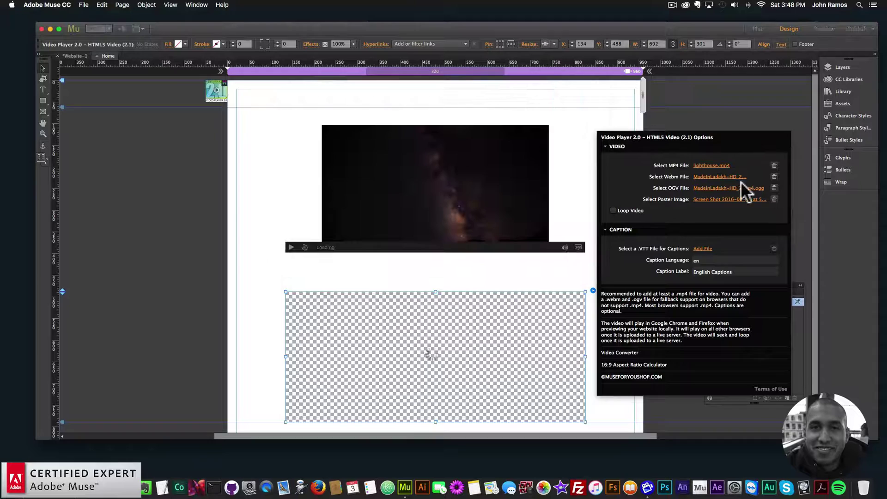
click(728, 188)
click(430, 119)
double_click(429, 119)
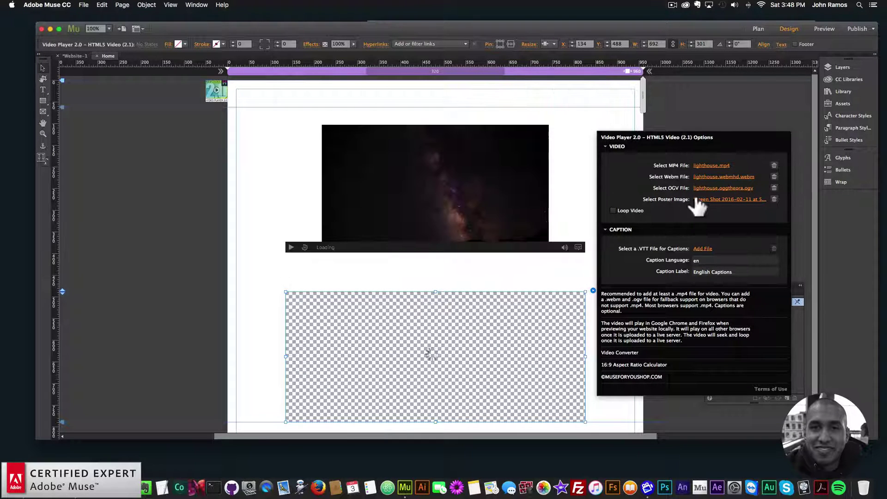
click(720, 199)
double_click(419, 111)
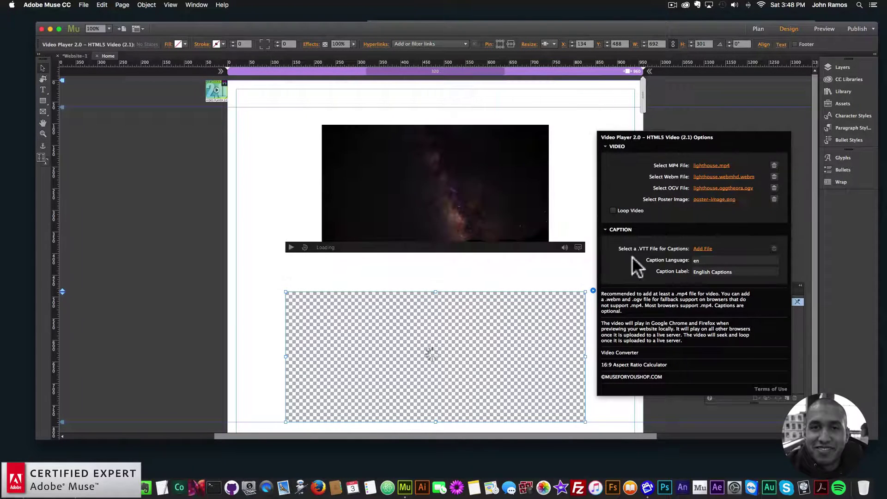
click(482, 273)
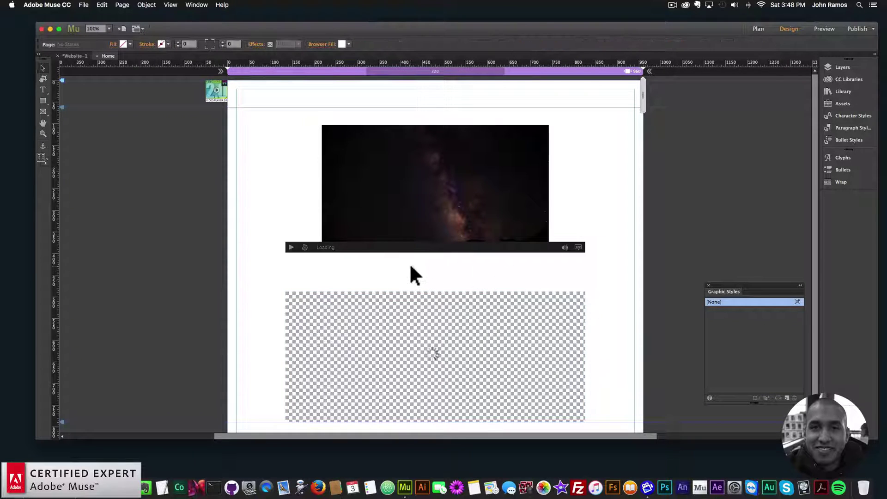
Preview both videos in Chrome, then move the top video up near the page top
click(82, 5)
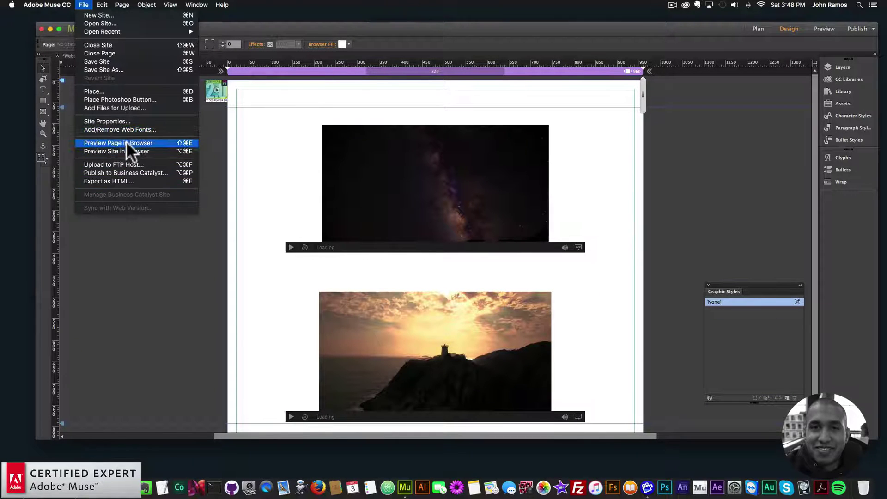
click(127, 143)
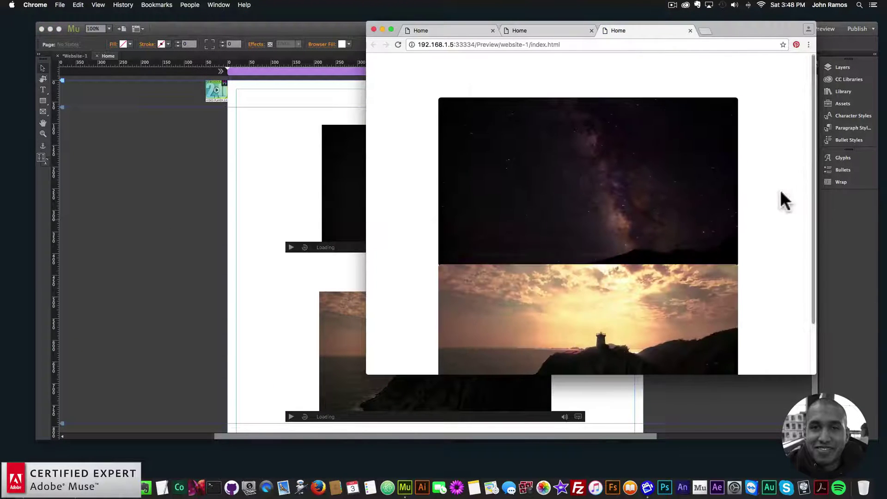
click(290, 204)
click(515, 353)
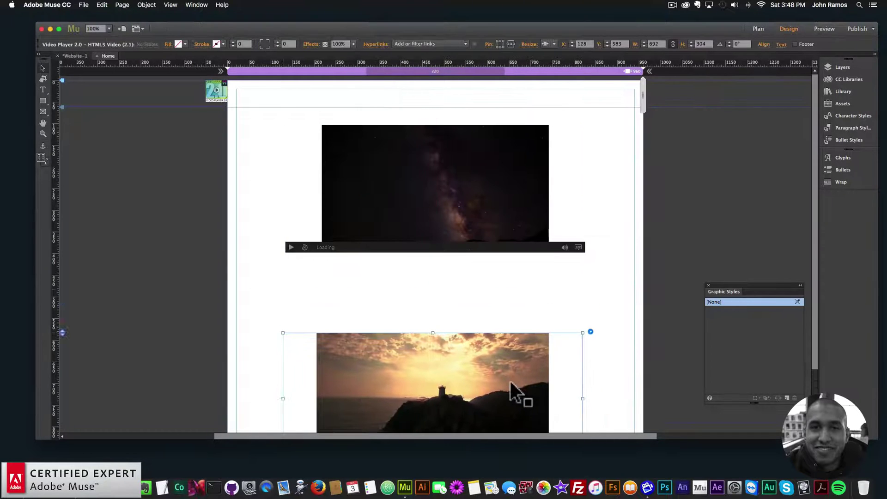
drag(444, 204, 480, 188)
Check the 16:9 aspect ratio calculator and stretch the top player to 692×406
scroll(465, 222, down, 1)
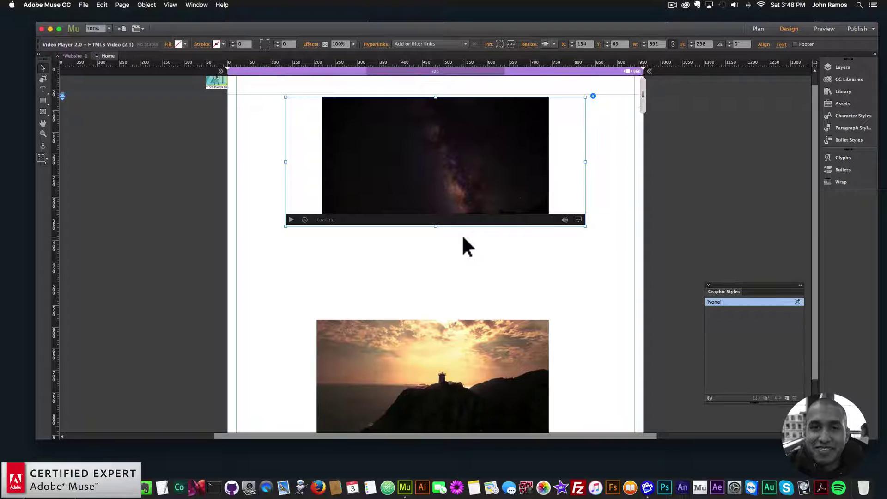
click(593, 96)
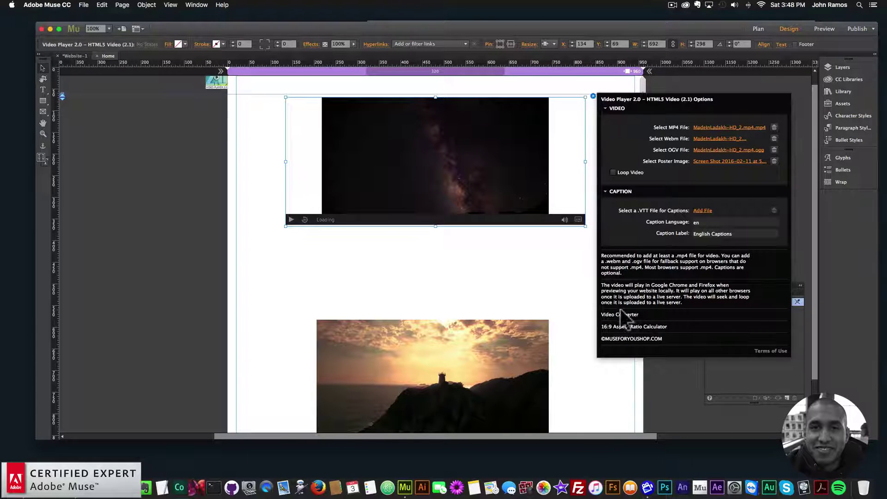
click(637, 327)
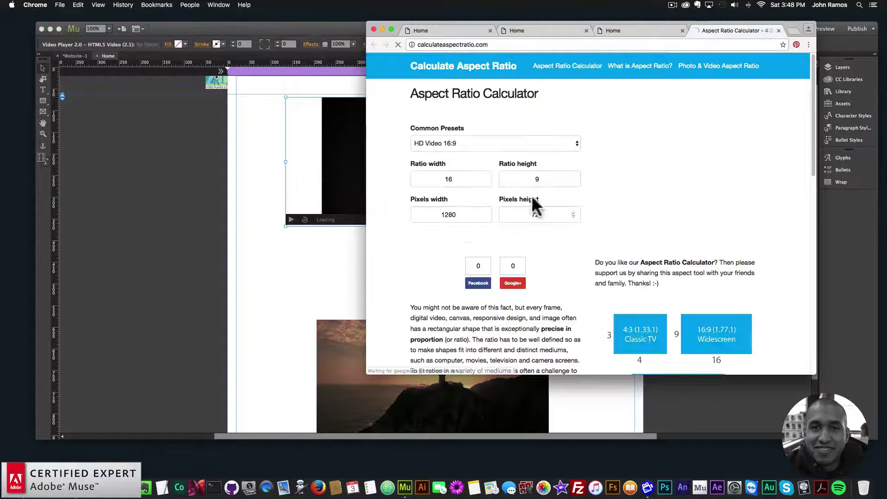
click(311, 185)
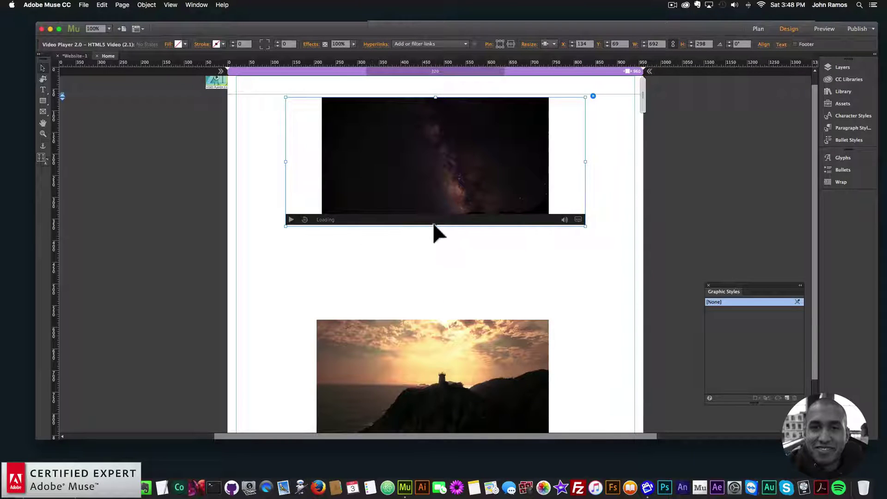
drag(432, 222, 434, 275)
Zoom the layout out to 75% and move the second video lower on the page
scroll(504, 272, down, 3)
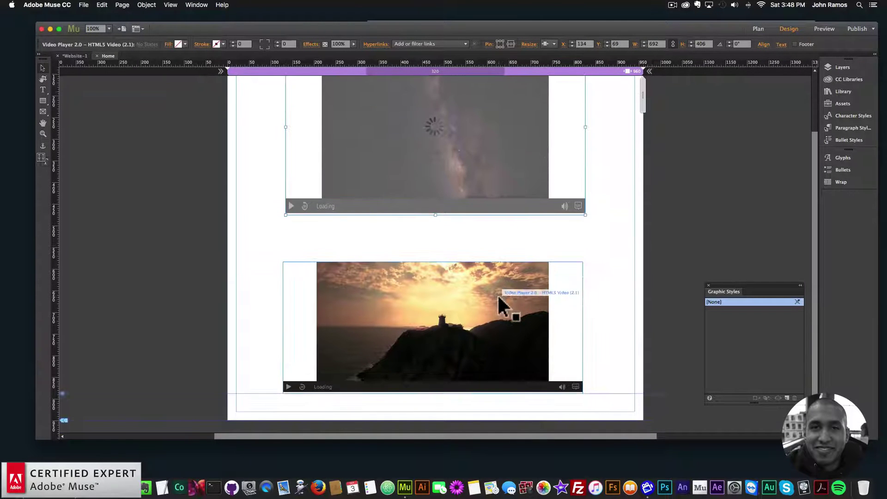
click(497, 296)
key(super+minus)
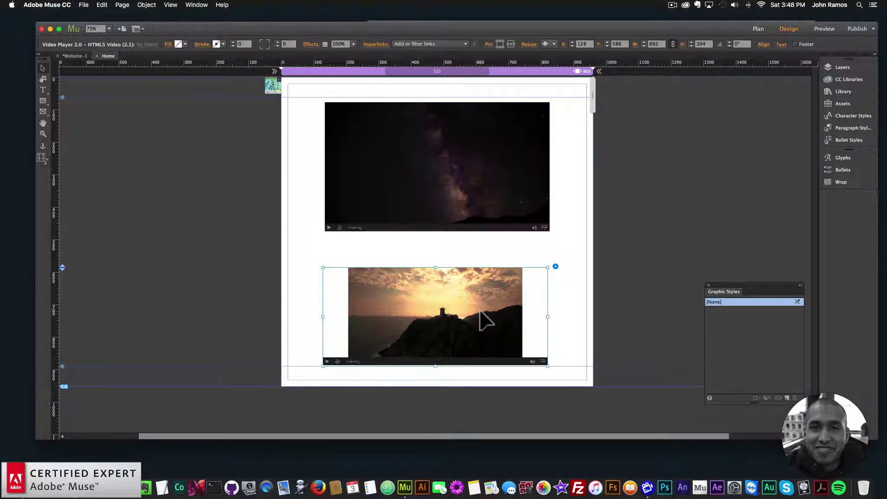
drag(479, 315, 481, 330)
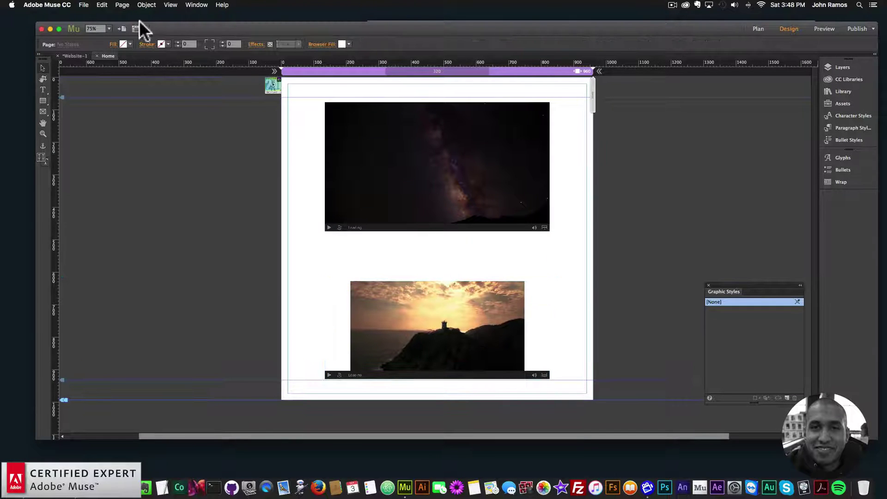
Preview the updated page in the browser, scrolling through both videos
click(83, 4)
click(114, 143)
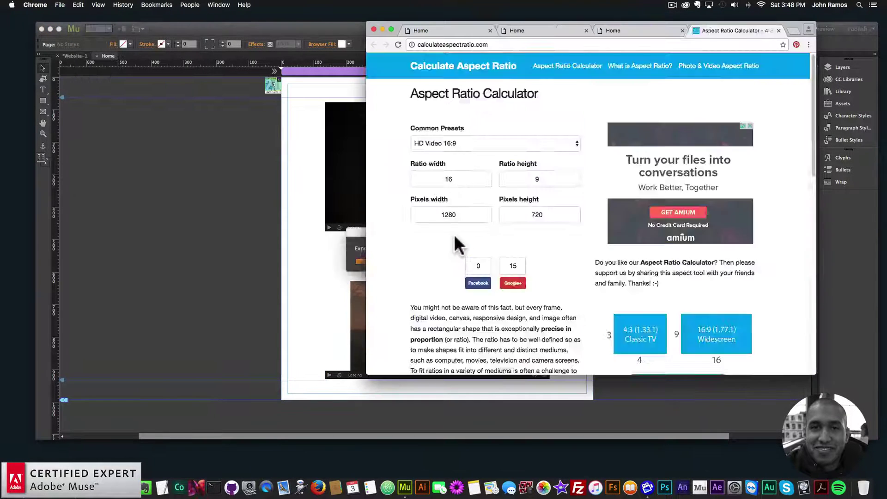
scroll(676, 239, down, 5)
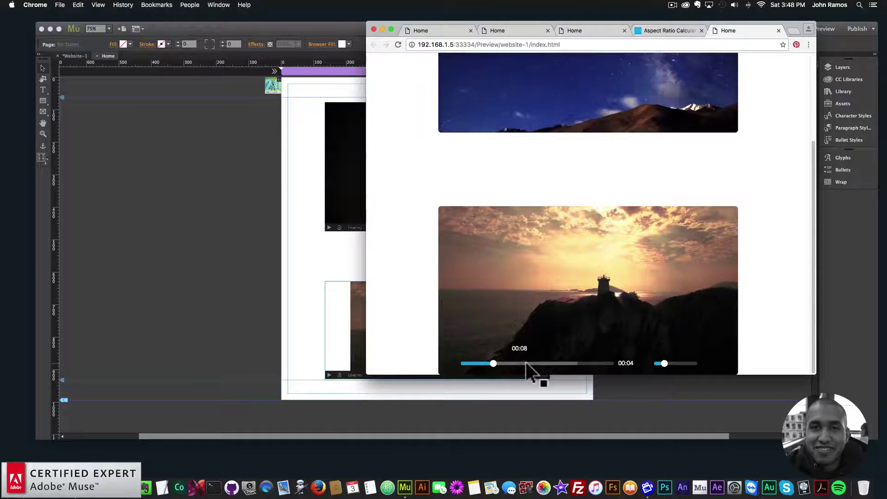
scroll(554, 278, up, 3)
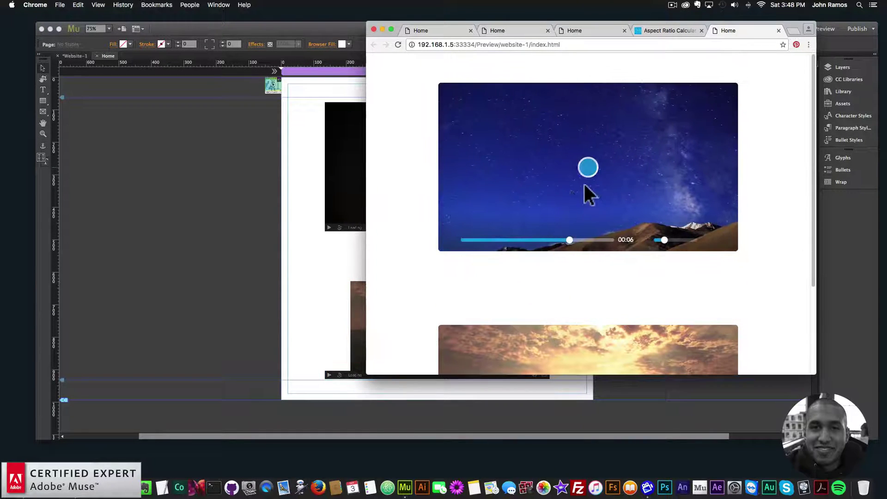
click(257, 221)
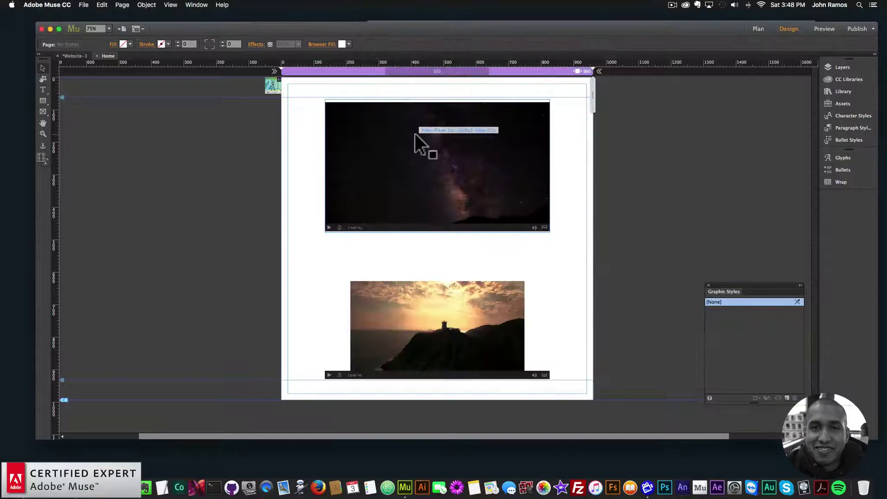
Load video-icons.svg from the final 2.1 folder as the Add First widget's video icons
click(269, 82)
click(288, 75)
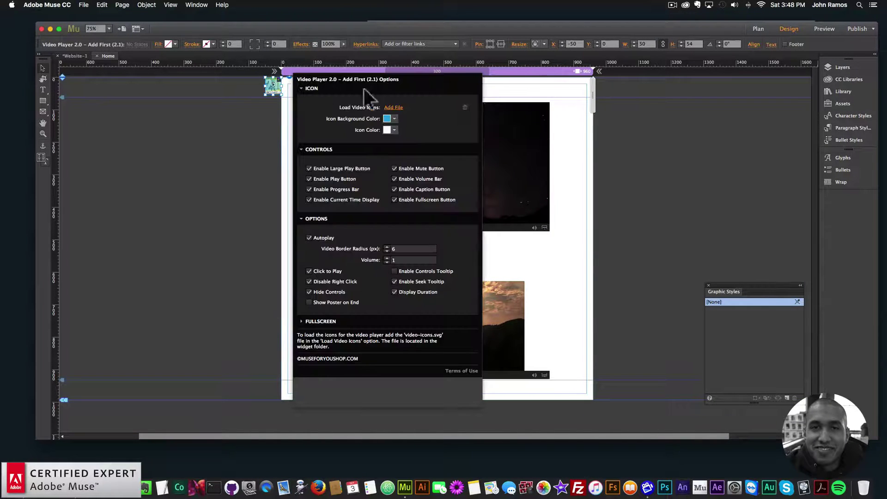
click(393, 112)
click(459, 88)
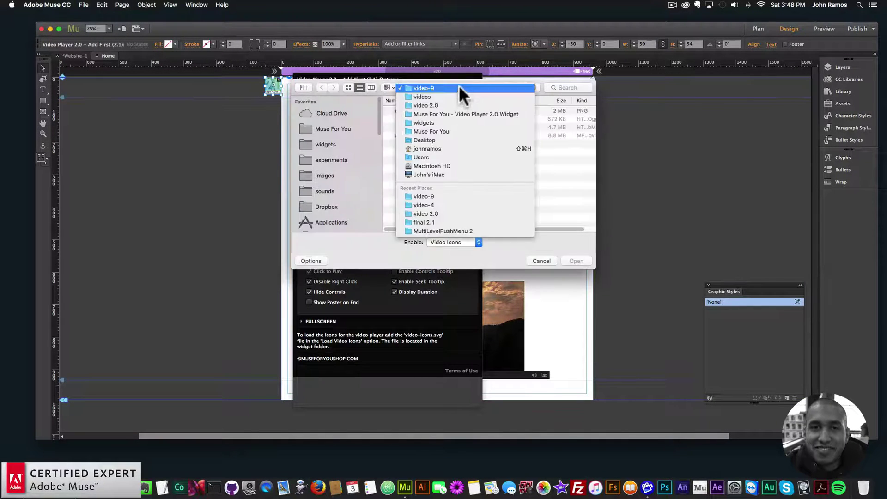
click(454, 223)
click(412, 160)
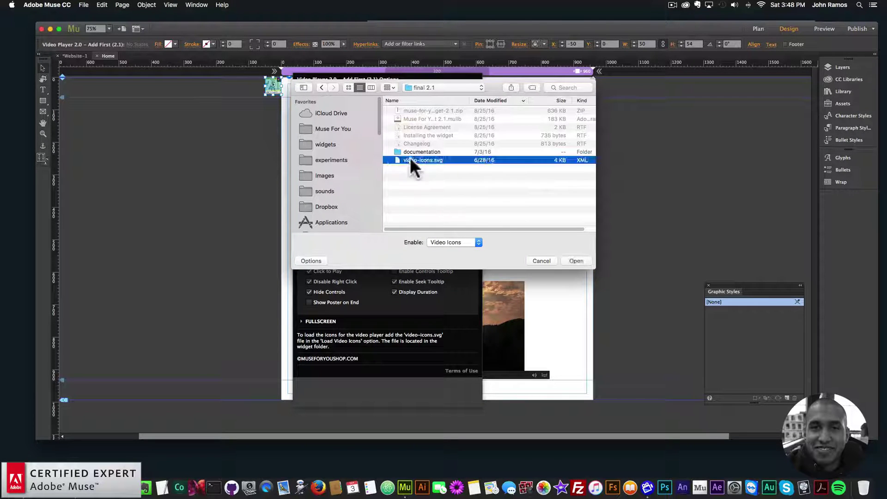
double_click(425, 159)
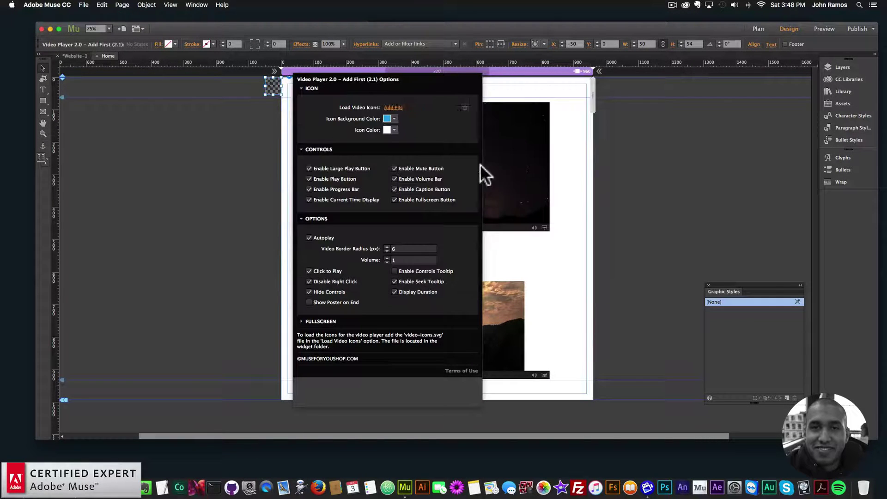
click(254, 175)
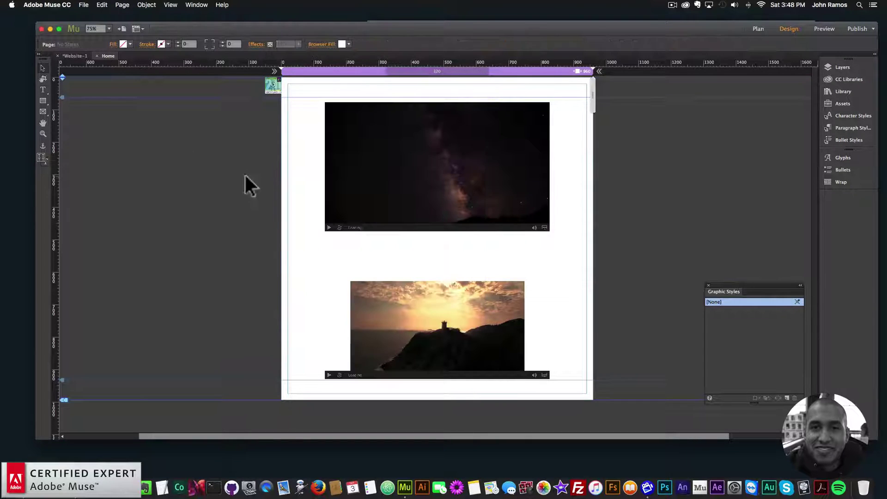
Preview the page and play the starry-sky video full screen twice, exiting each time
click(84, 5)
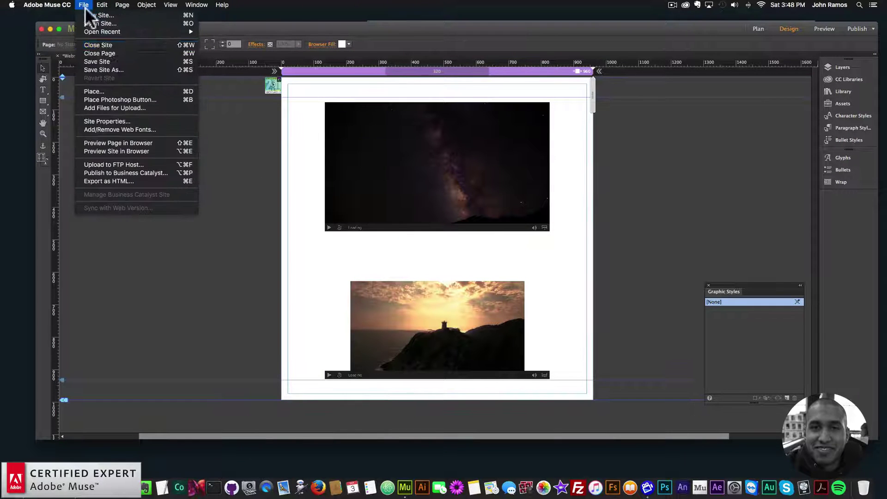
click(126, 143)
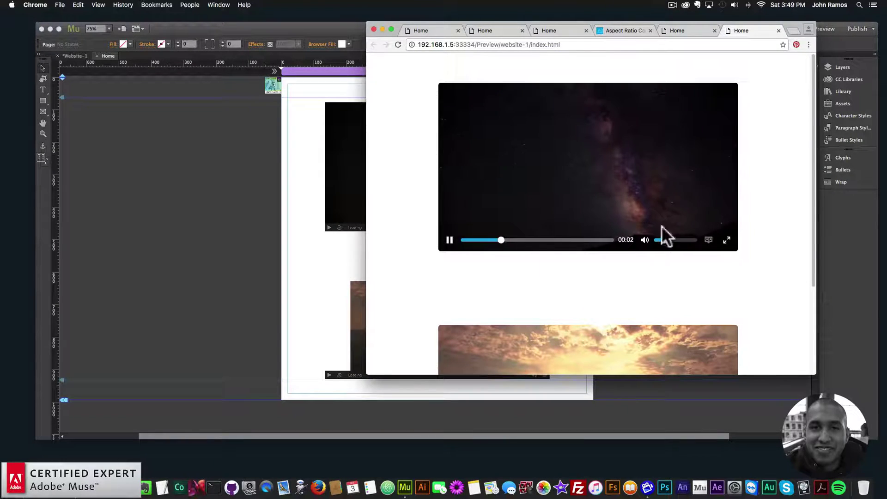
click(730, 241)
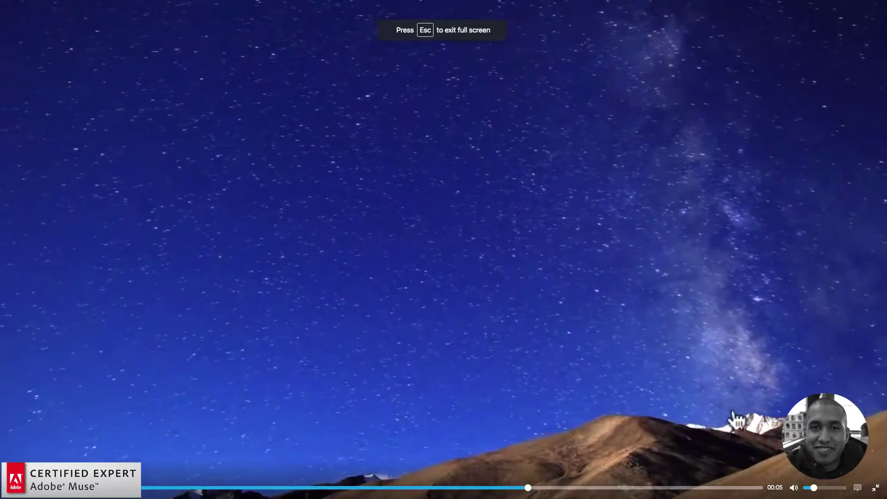
click(875, 488)
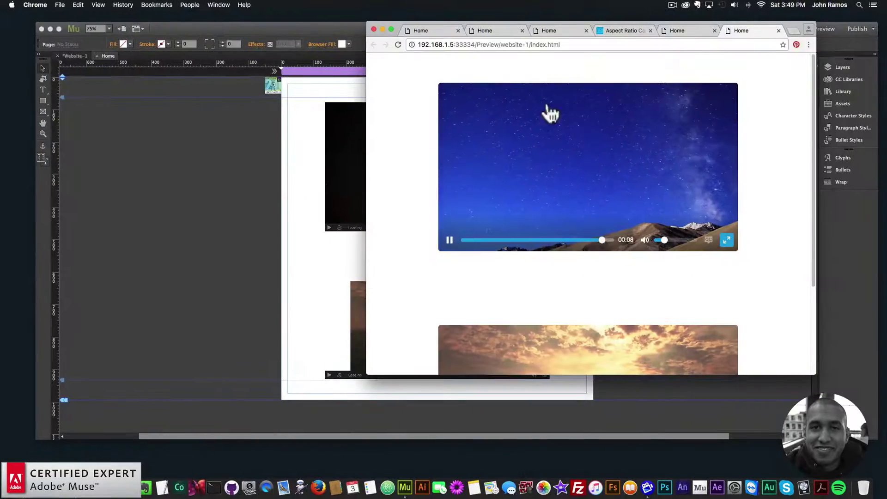
click(627, 215)
click(728, 243)
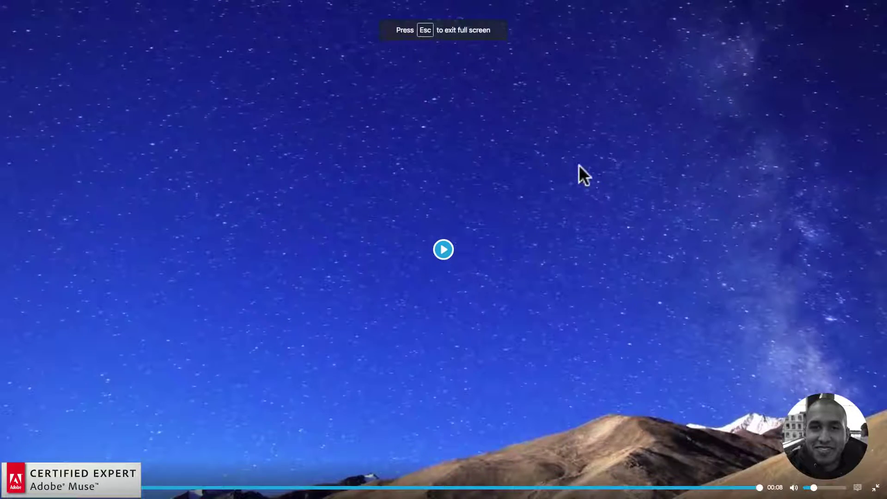
click(875, 488)
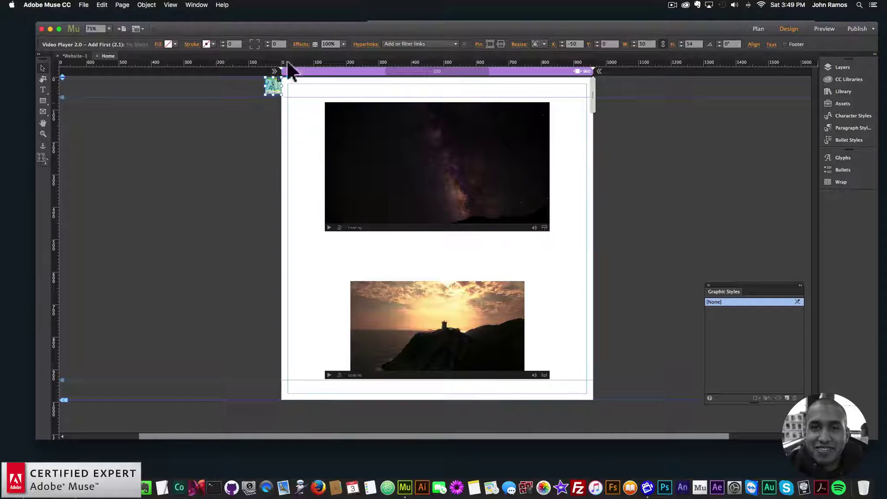
Delete both HTML5 video players from the page
click(462, 142)
shift+click(500, 323)
key(BackSpace)
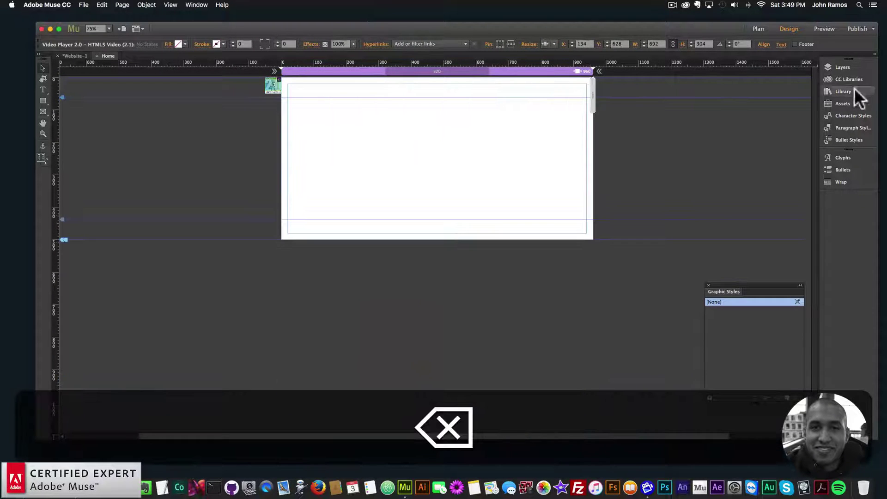
Place a VP2 – YouTube and Vimeo Video widget near the top of the page
click(844, 90)
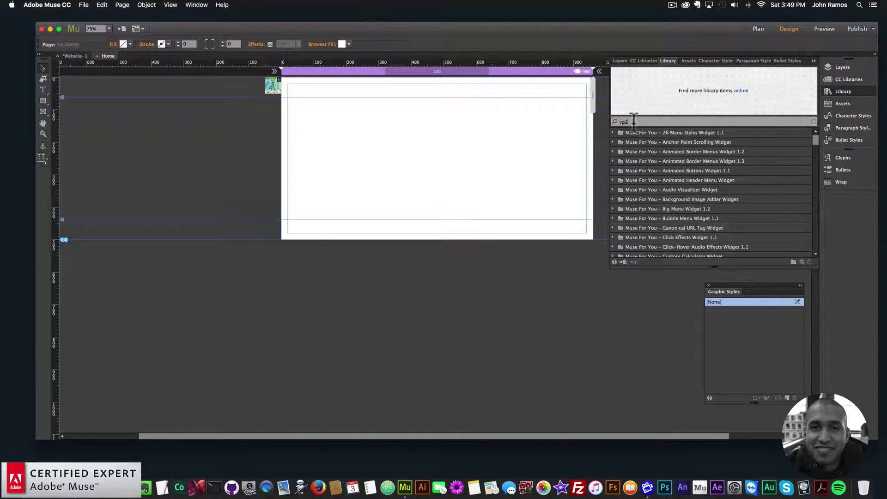
click(633, 121)
text(vp2)
click(665, 171)
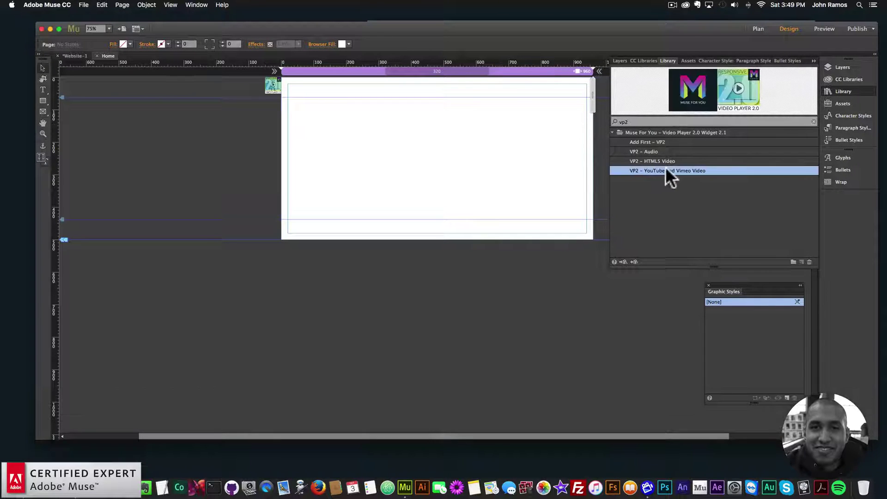
drag(666, 171, 392, 123)
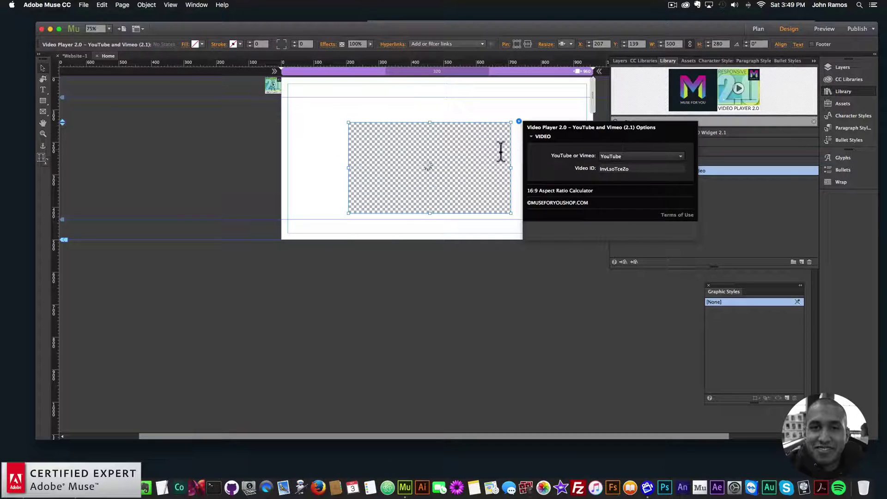
click(423, 171)
mouse_move(458, 166)
mouse_down()
mouse_move(405, 167)
mouse_move(468, 162)
mouse_up()
click(287, 121)
click(84, 4)
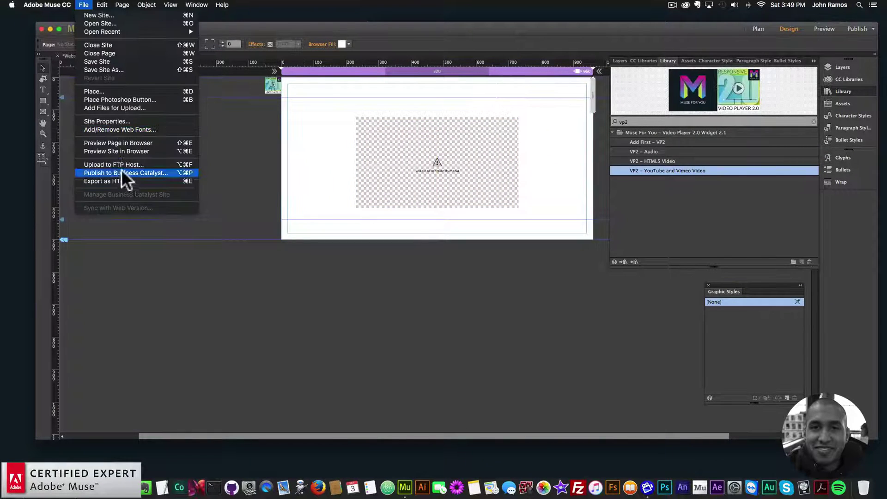
Preview the YouTube widget in Chrome, jump to 10:53, pause, test window widths, then return to Muse
click(121, 143)
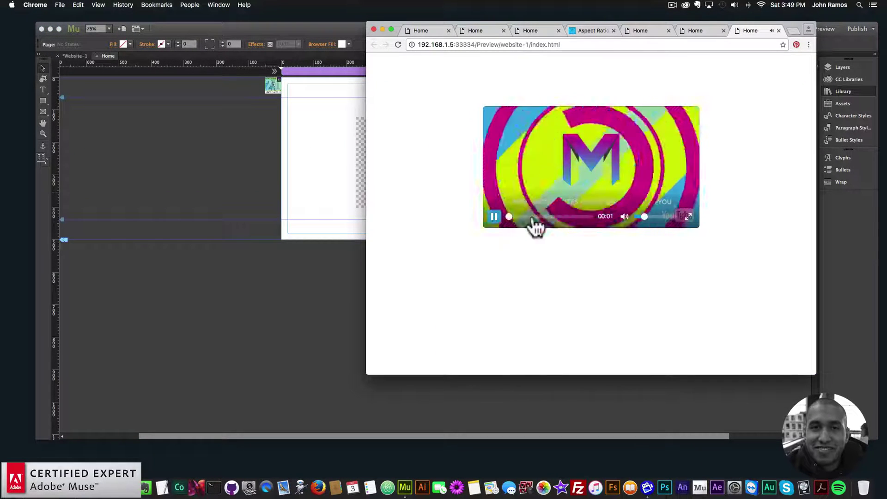
click(537, 217)
click(493, 217)
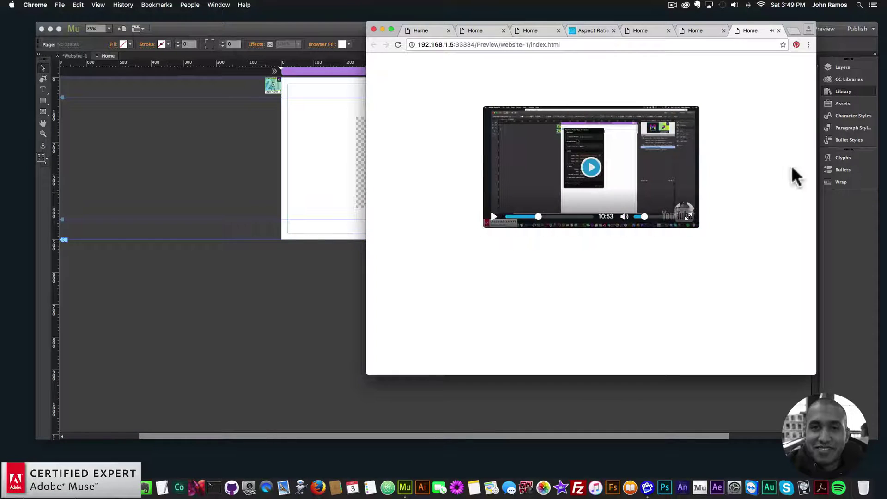
mouse_move(816, 164)
mouse_down()
mouse_move(436, 168)
mouse_move(825, 165)
mouse_up()
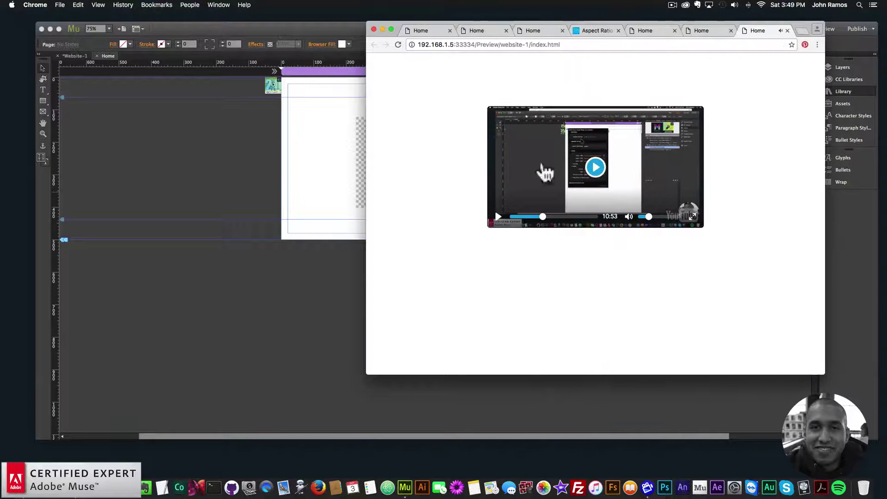
key(cmd+Tab)
click(447, 159)
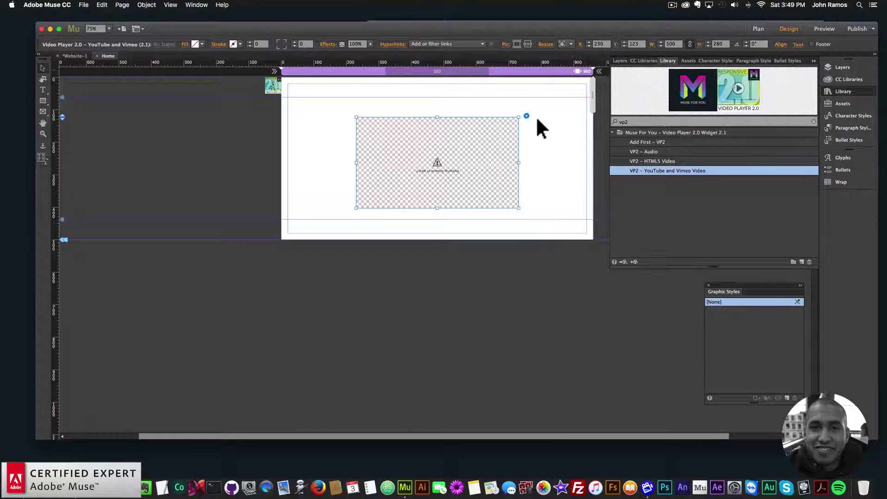
Preview the page in Chrome again and resize the window to check the player's responsiveness
click(390, 109)
click(84, 5)
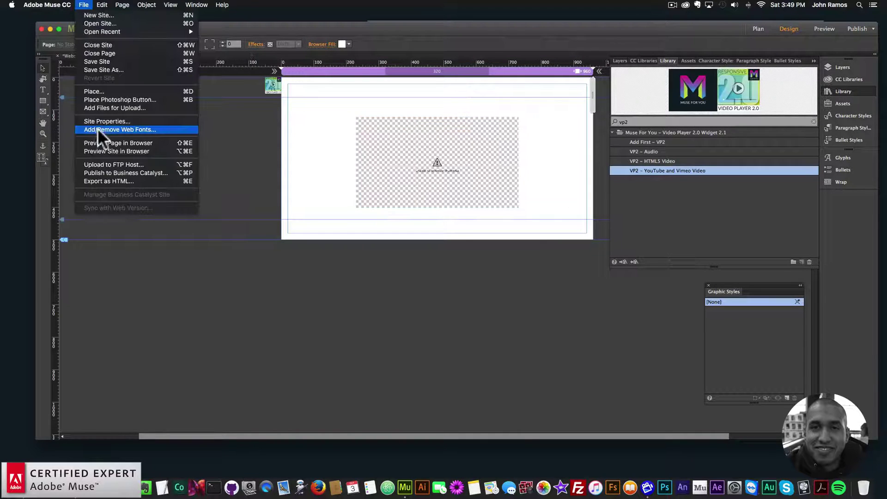
click(101, 143)
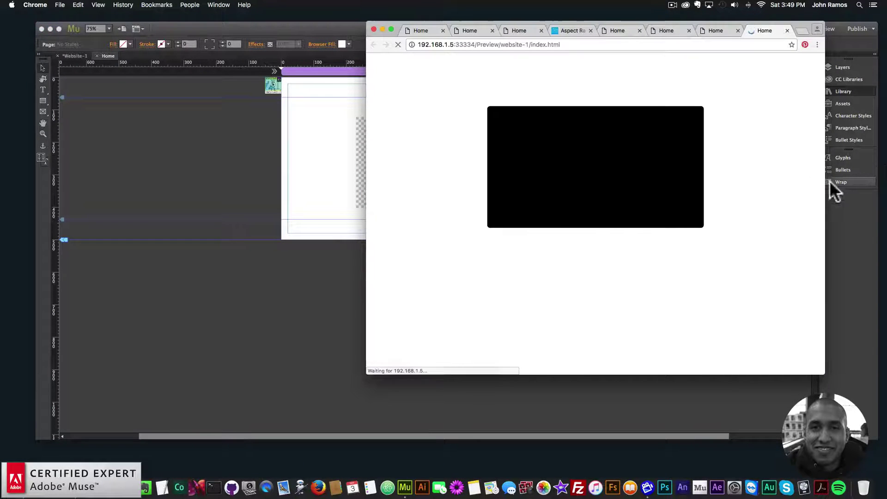
mouse_move(828, 183)
mouse_down()
mouse_move(495, 184)
mouse_move(819, 187)
mouse_up()
click(344, 156)
Set the YouTube widget's resize option to Stretch to Browser Width, making it 960×280
click(369, 140)
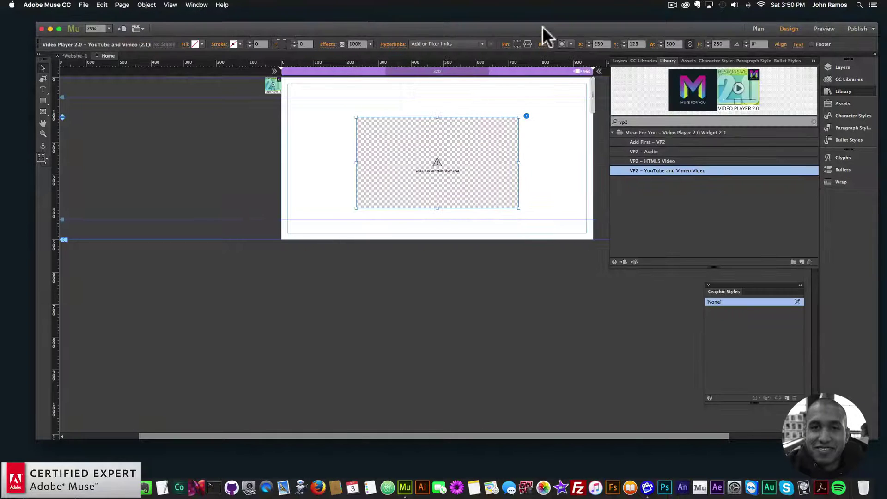
click(573, 44)
click(596, 82)
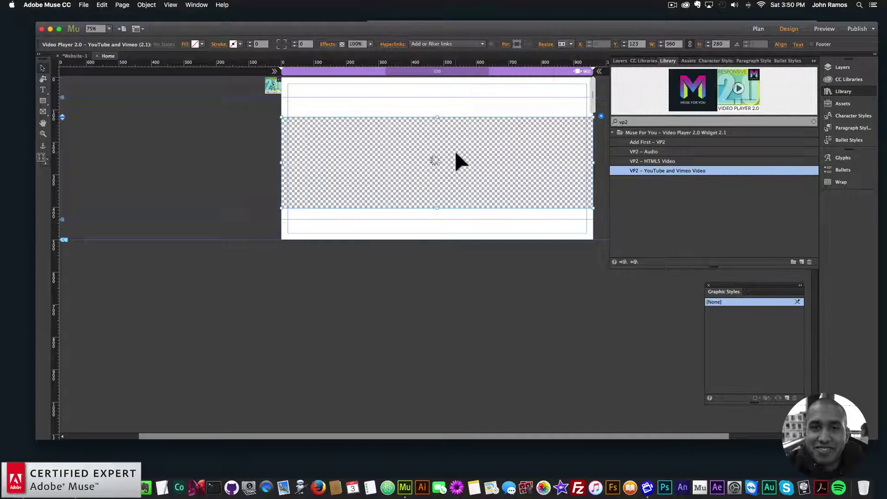
click(237, 159)
Preview the whole site in Chrome, resize to see the video stretch, pause it, and open a new tab
click(83, 6)
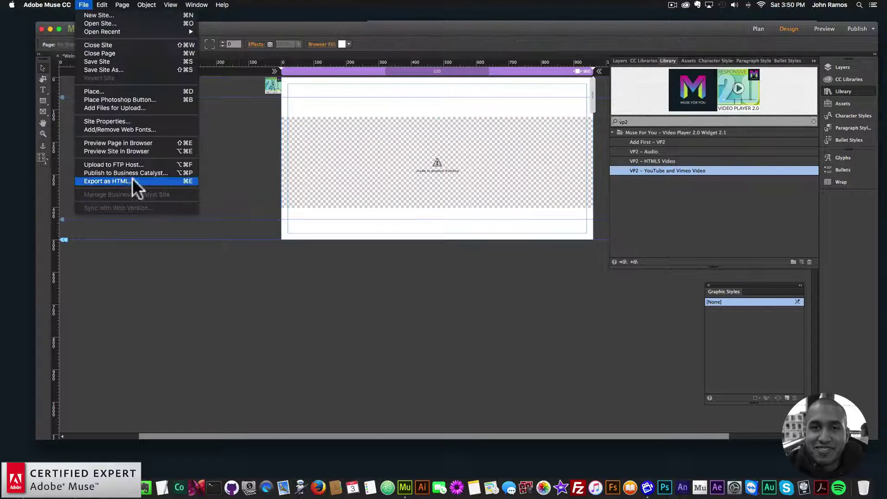
click(122, 148)
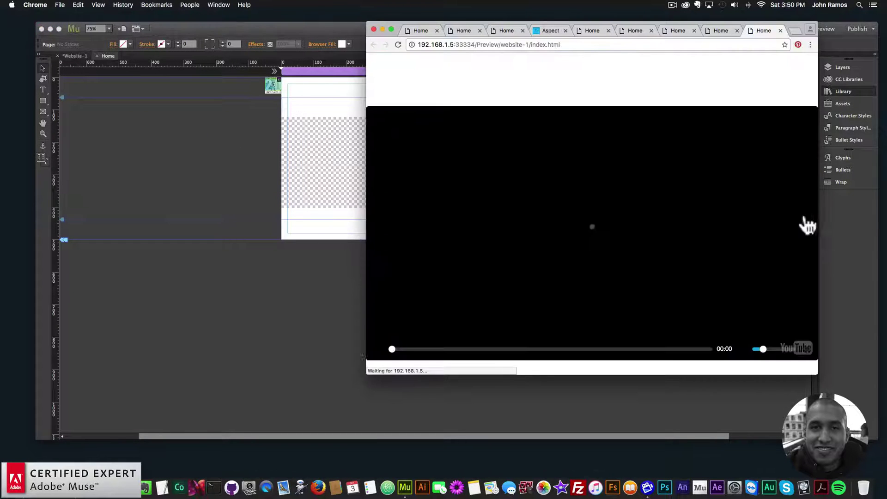
drag(818, 218, 744, 250)
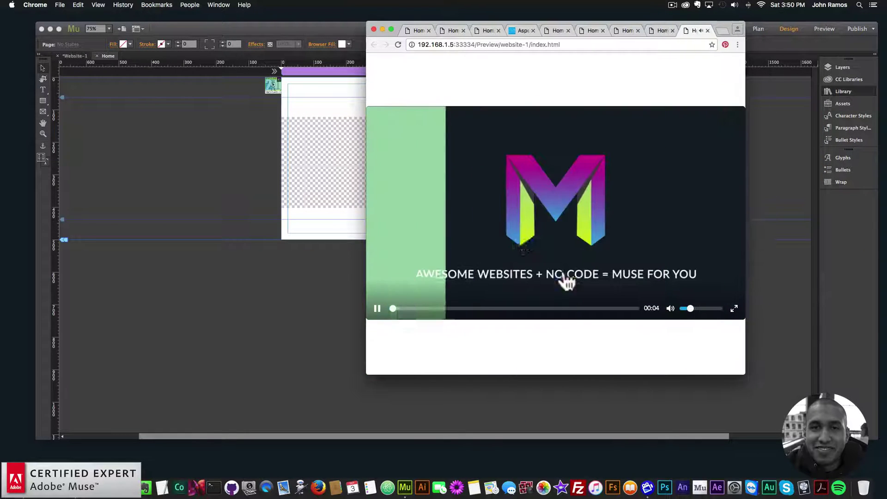
click(377, 309)
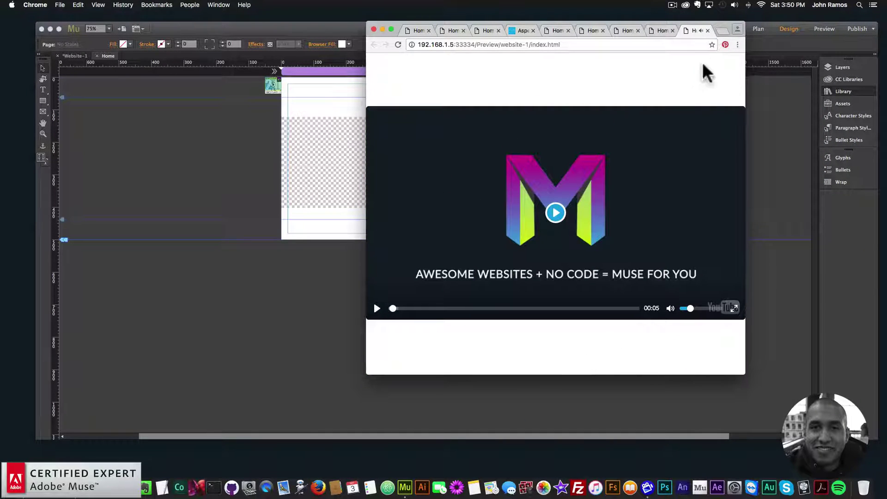
click(723, 30)
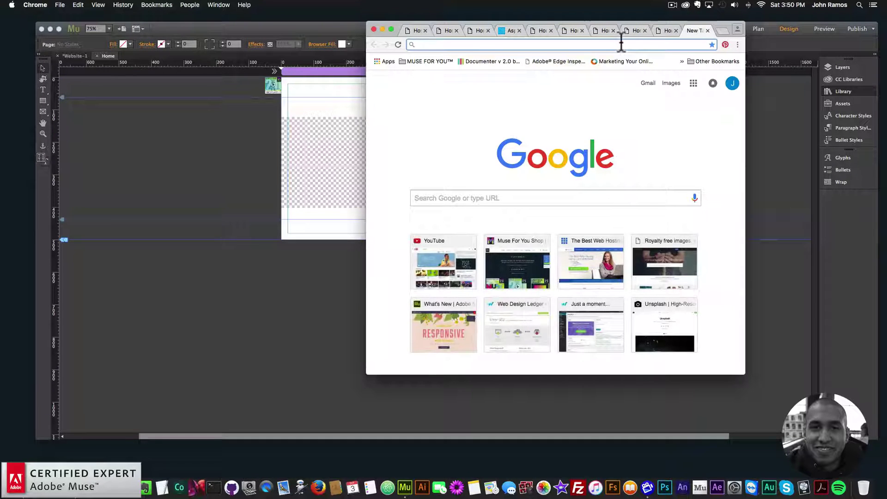
Go to museforyoushop.com and widen the browser window to the left
text(museforyoushop.com)
key(Return)
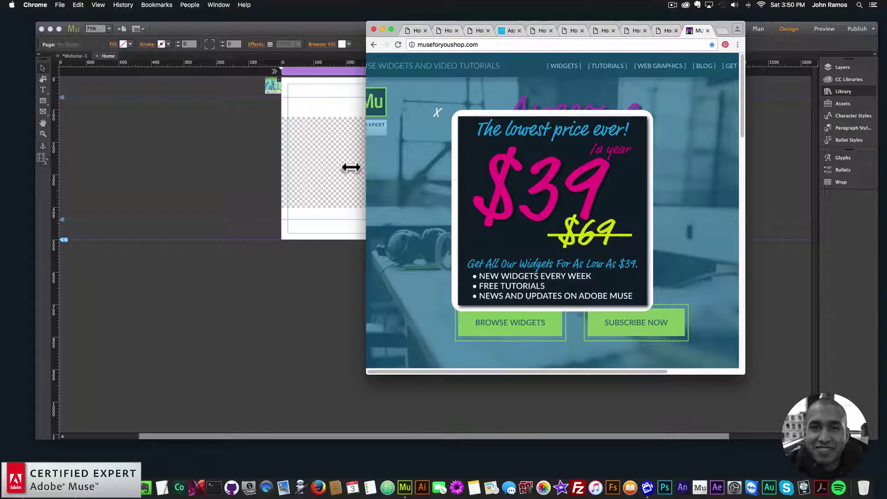
drag(366, 167, 200, 163)
Go to the store's featured widgets and open the $9.00 Video Player 2.0 Widget product page
click(469, 218)
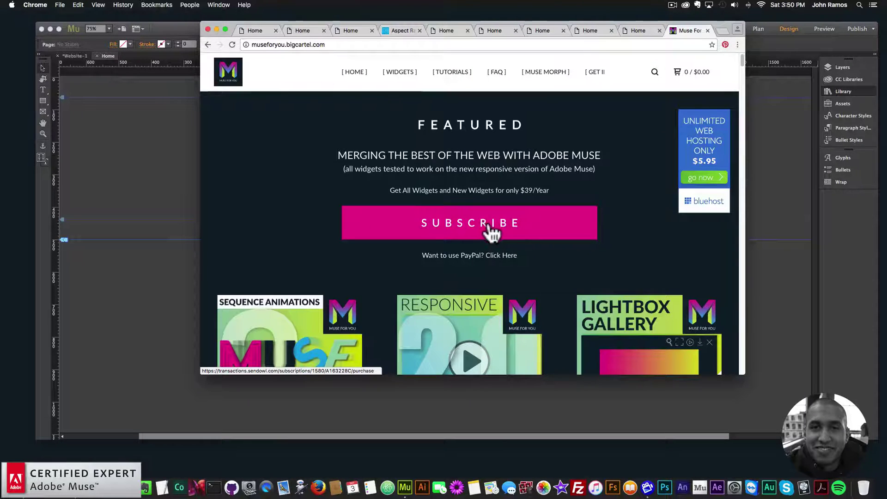
scroll(502, 226, down, 1)
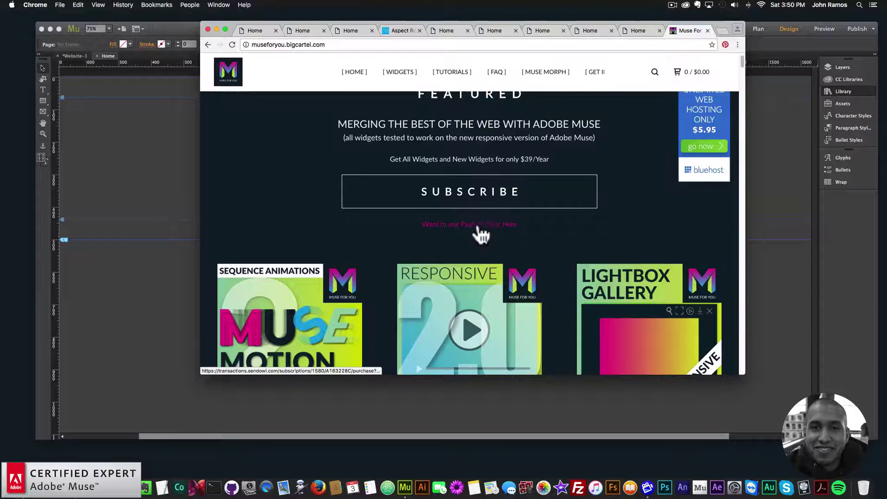
scroll(479, 235, down, 2)
scroll(458, 249, down, 1)
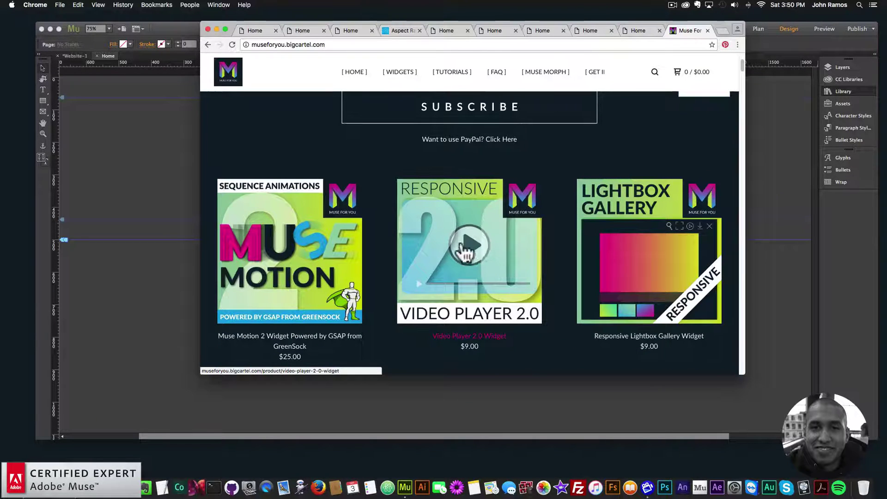
click(476, 252)
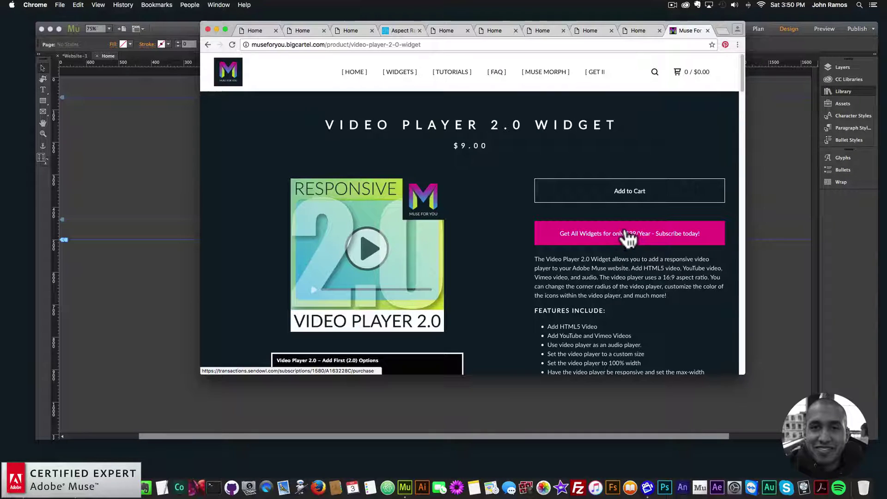
scroll(628, 237, down, 15)
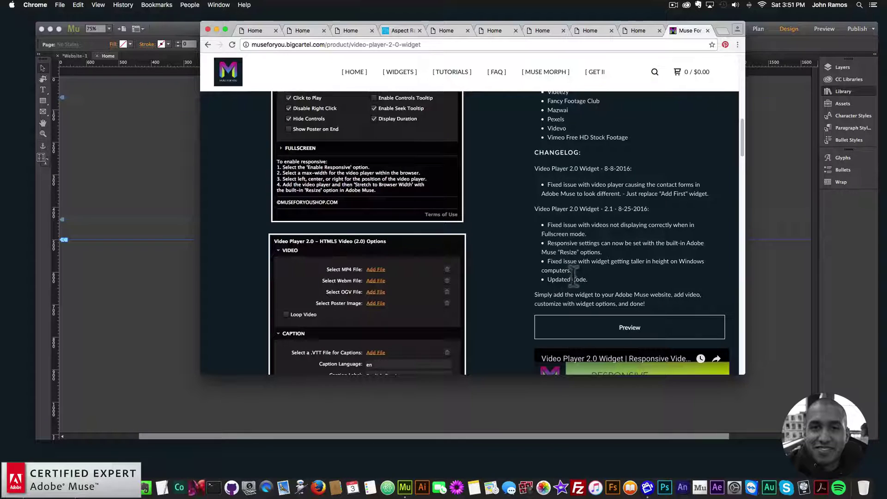
scroll(568, 277, up, 15)
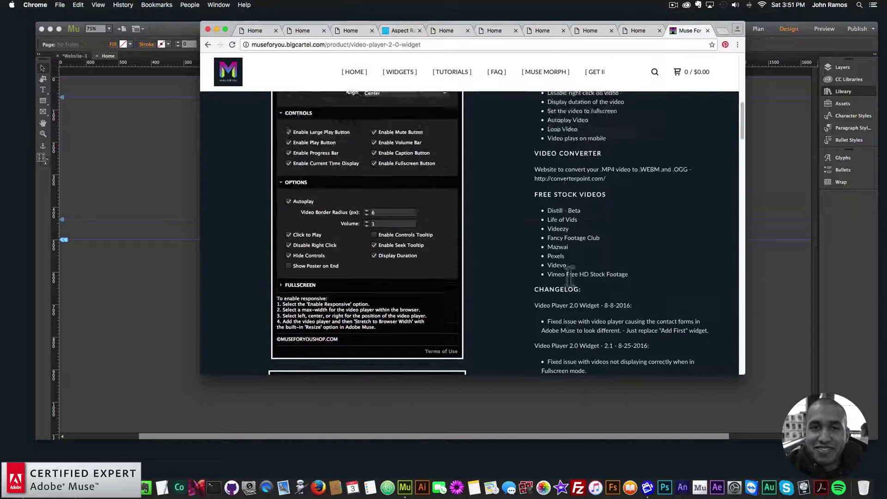